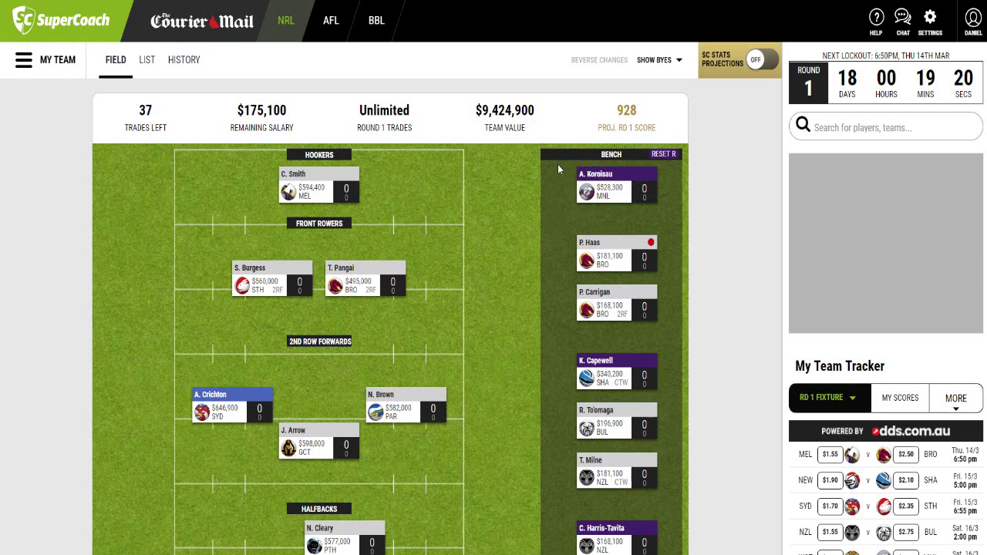
Step: Trade out bench hooker A. Koroisau to open the player selection list, and add Apisai Koroisau back to the team
{"action": "mouse_move", "coordinate": [614, 174]}
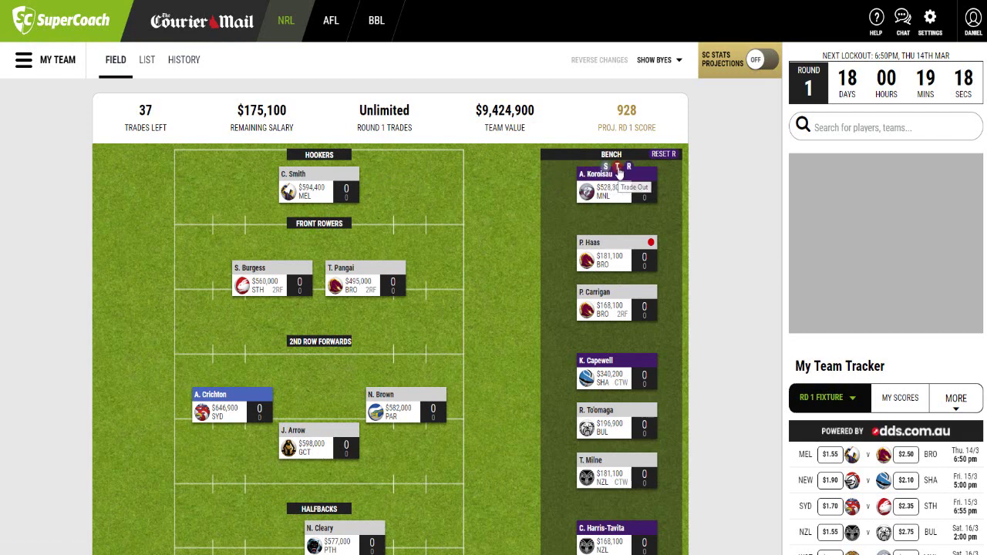
{"action": "left_click", "coordinate": [618, 168]}
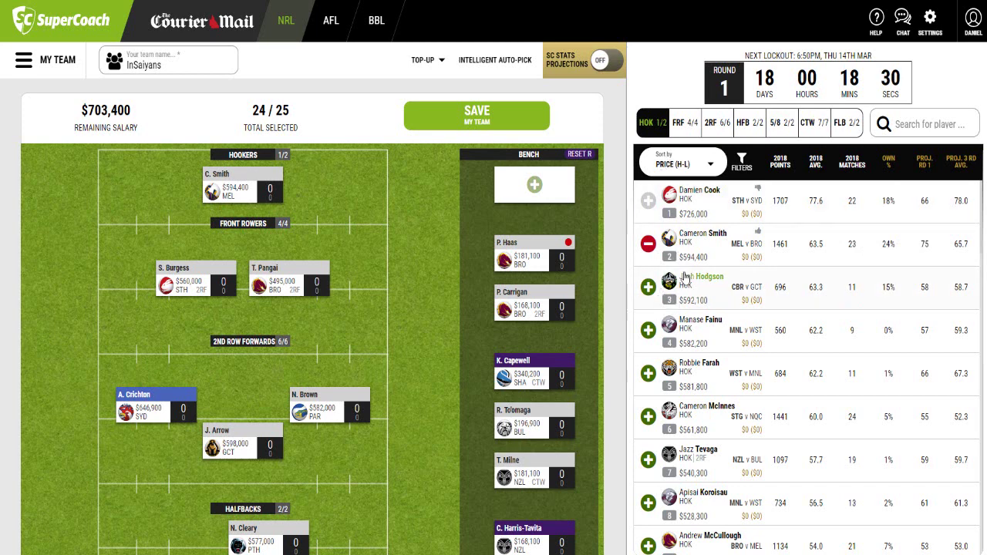
{"action": "left_click", "coordinate": [648, 502]}
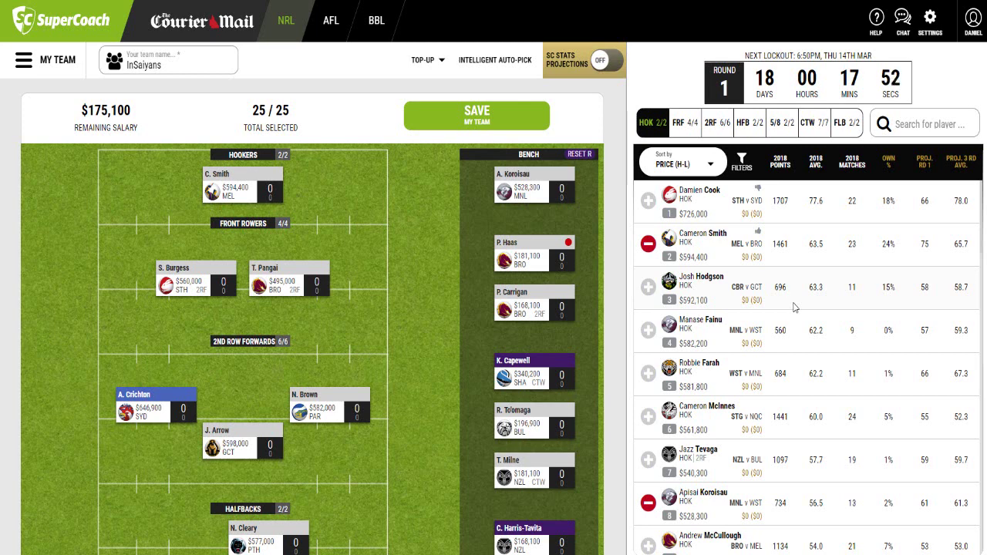
{"action": "mouse_move", "coordinate": [506, 179]}
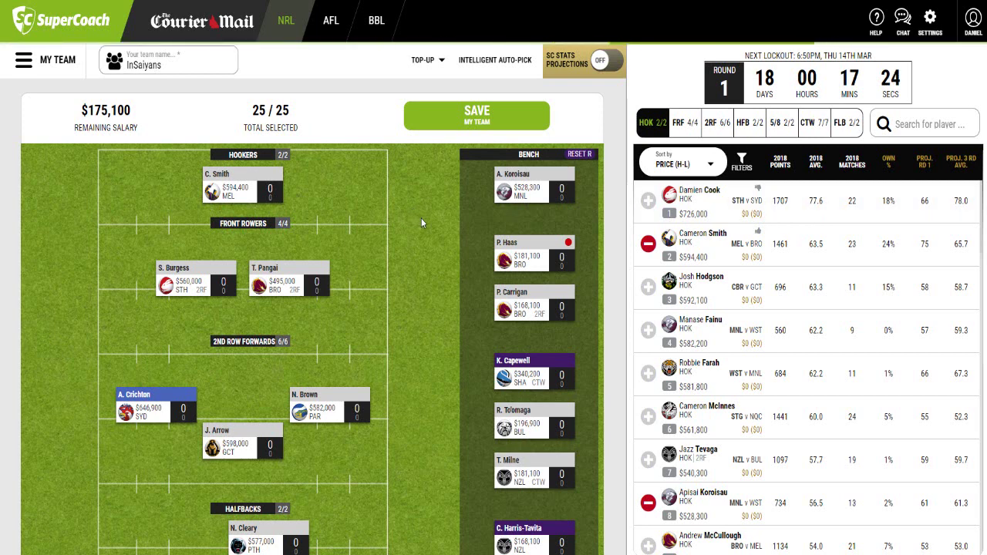
Step: View the player profile of front rower Sam Burgess and close it
{"action": "scroll", "coordinate": [421, 223], "scroll_direction": "down", "scroll_amount": 1}
{"action": "mouse_move", "coordinate": [207, 223]}
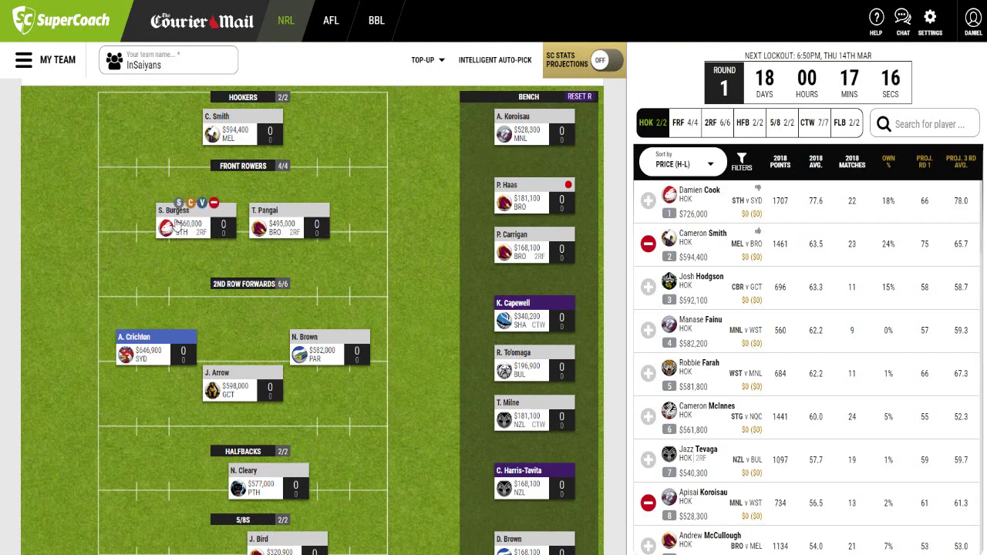
{"action": "left_click", "coordinate": [177, 222]}
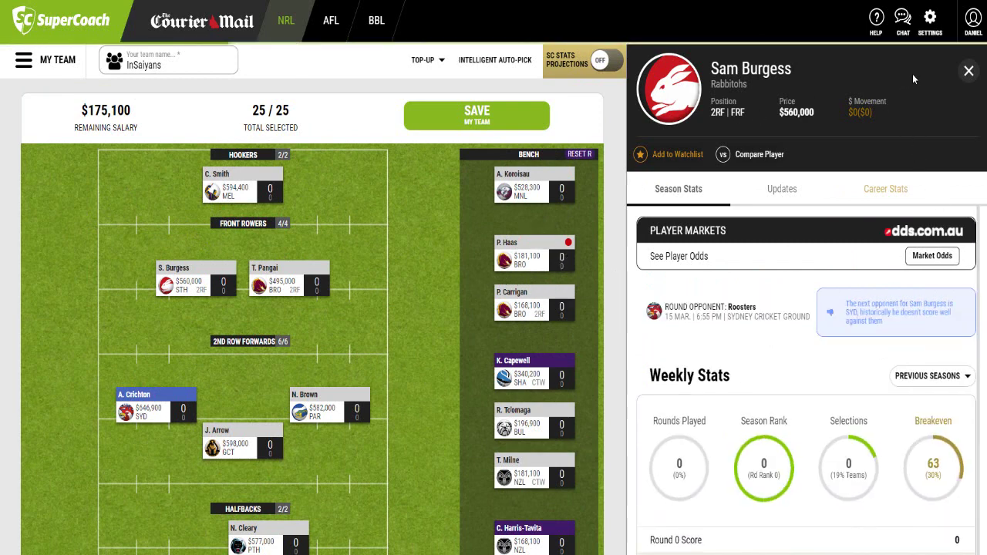
{"action": "left_click", "coordinate": [968, 72]}
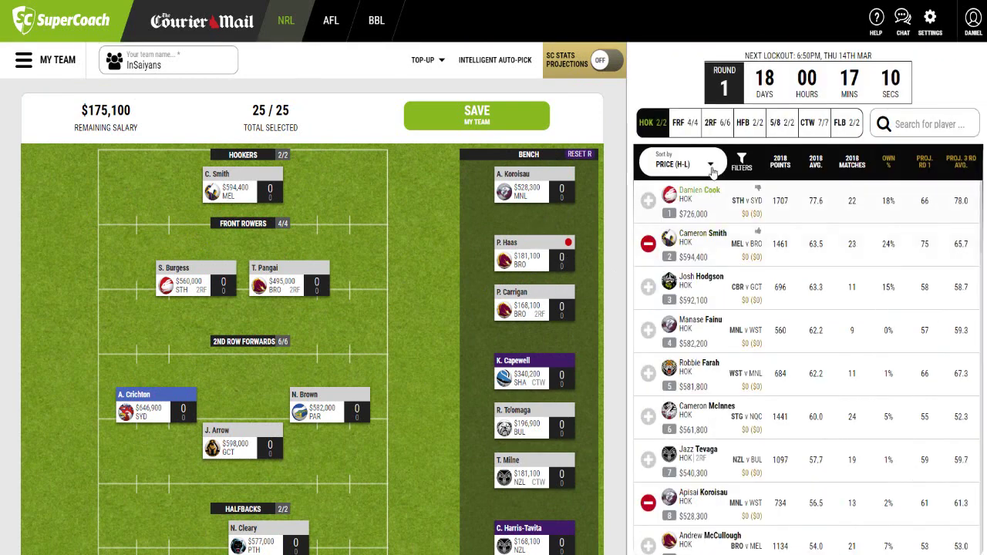
Step: List the available front rowers (FRF) by price and compare their stats with the selected front rowers, including P. Haas and P. Carrigan
{"action": "left_click", "coordinate": [681, 125]}
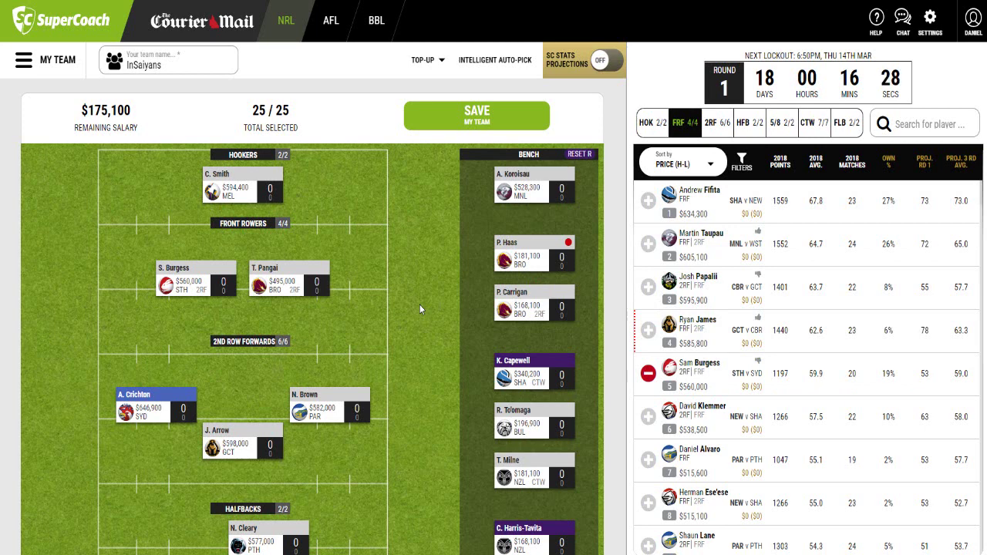
{"action": "left_click", "coordinate": [714, 374]}
{"action": "scroll", "coordinate": [743, 351], "scroll_direction": "down", "scroll_amount": 2}
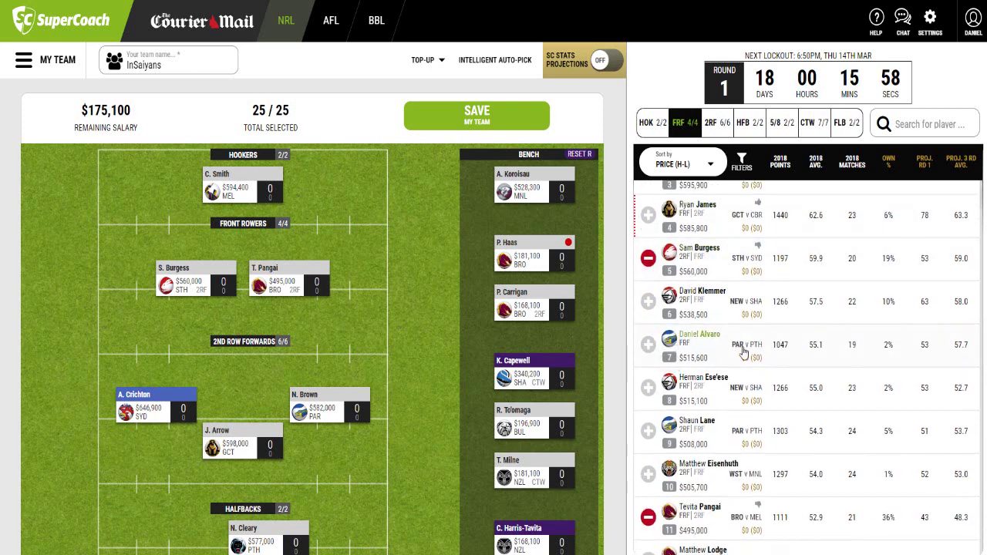
{"action": "scroll", "coordinate": [744, 351], "scroll_direction": "down", "scroll_amount": 2}
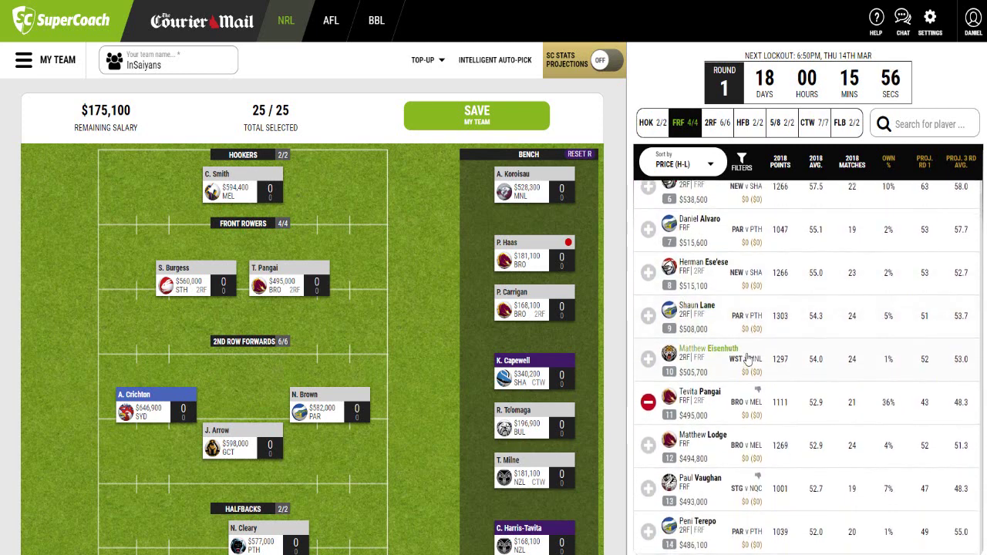
{"action": "scroll", "coordinate": [746, 358], "scroll_direction": "down", "scroll_amount": 2}
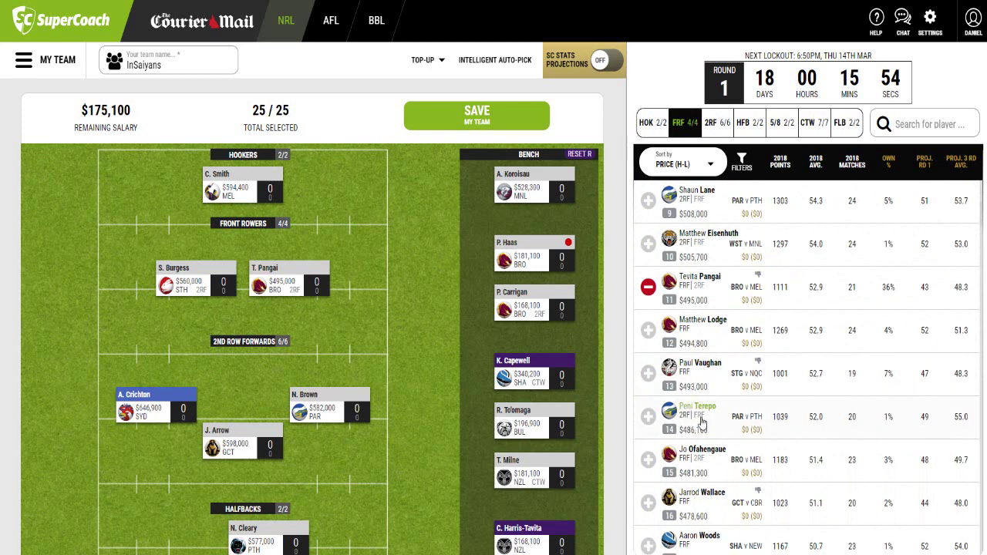
{"action": "scroll", "coordinate": [703, 416], "scroll_direction": "up", "scroll_amount": 3}
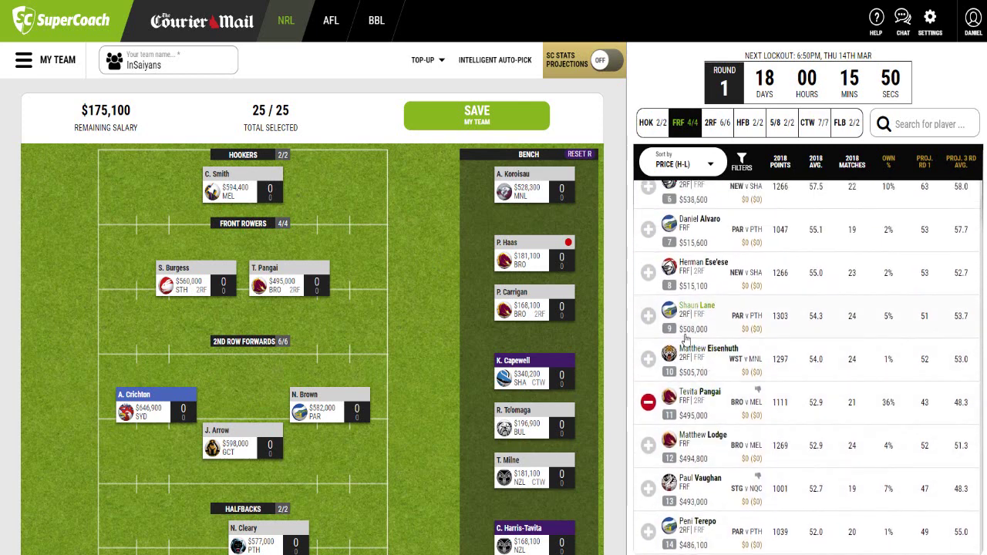
{"action": "scroll", "coordinate": [685, 339], "scroll_direction": "up", "scroll_amount": 3}
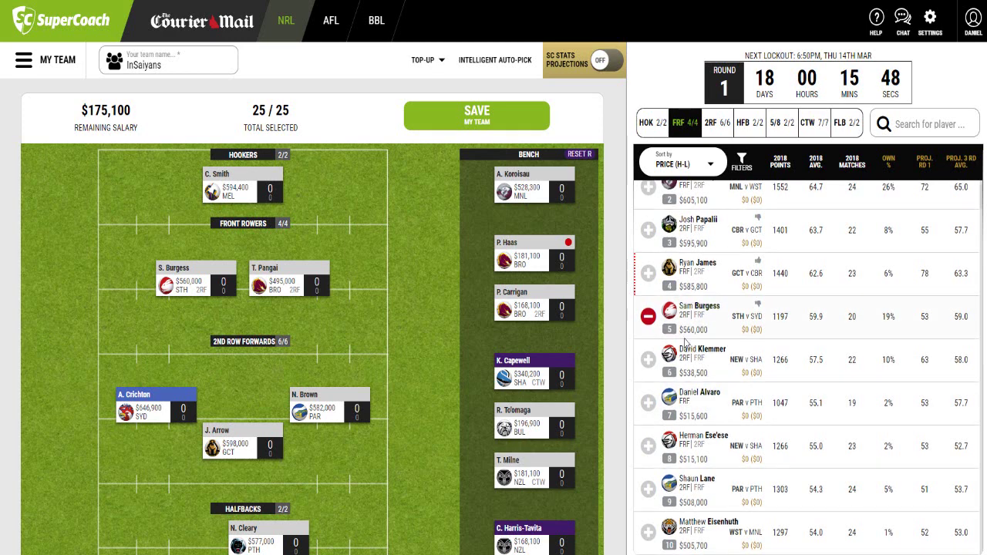
{"action": "scroll", "coordinate": [685, 343], "scroll_direction": "up", "scroll_amount": 1}
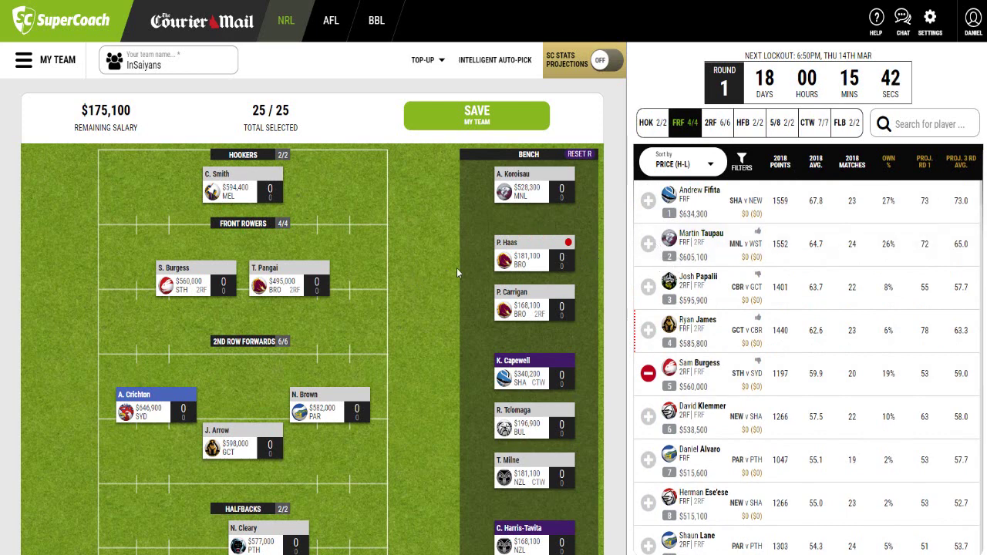
{"action": "mouse_move", "coordinate": [523, 260]}
{"action": "mouse_move", "coordinate": [568, 243]}
{"action": "mouse_move", "coordinate": [522, 300]}
{"action": "mouse_move", "coordinate": [497, 275]}
Step: List the second row forwards (2RF) and compare the highest-priced options with starters A. Crichton, J. Arrow and N. Brown
{"action": "scroll", "coordinate": [447, 257], "scroll_direction": "down", "scroll_amount": 1}
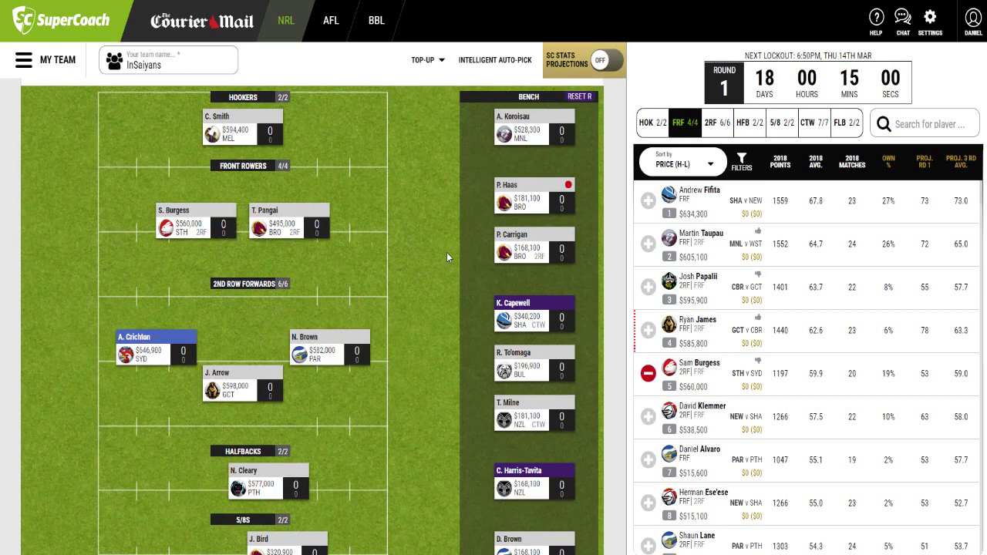
{"action": "scroll", "coordinate": [447, 256], "scroll_direction": "down", "scroll_amount": 1}
{"action": "mouse_move", "coordinate": [235, 320]}
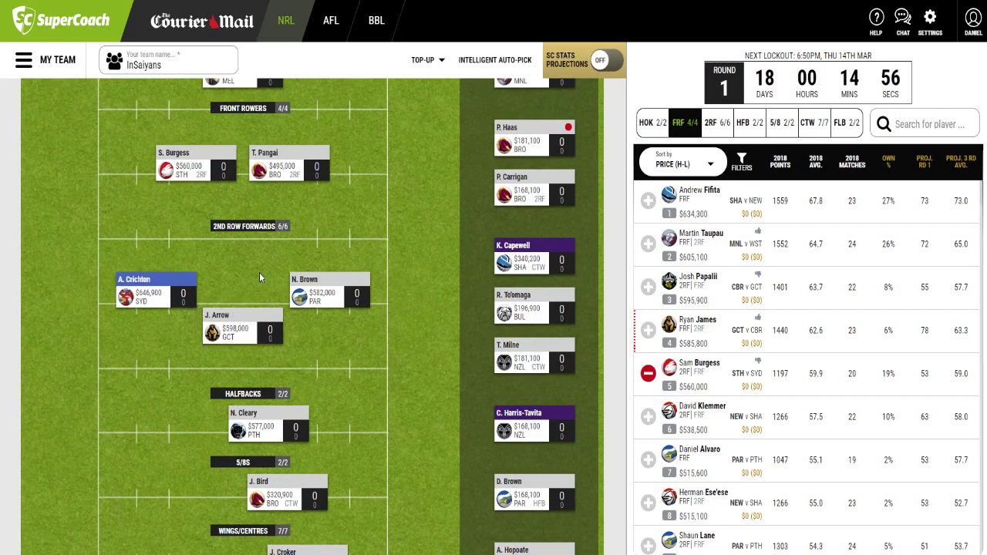
{"action": "left_click", "coordinate": [726, 123]}
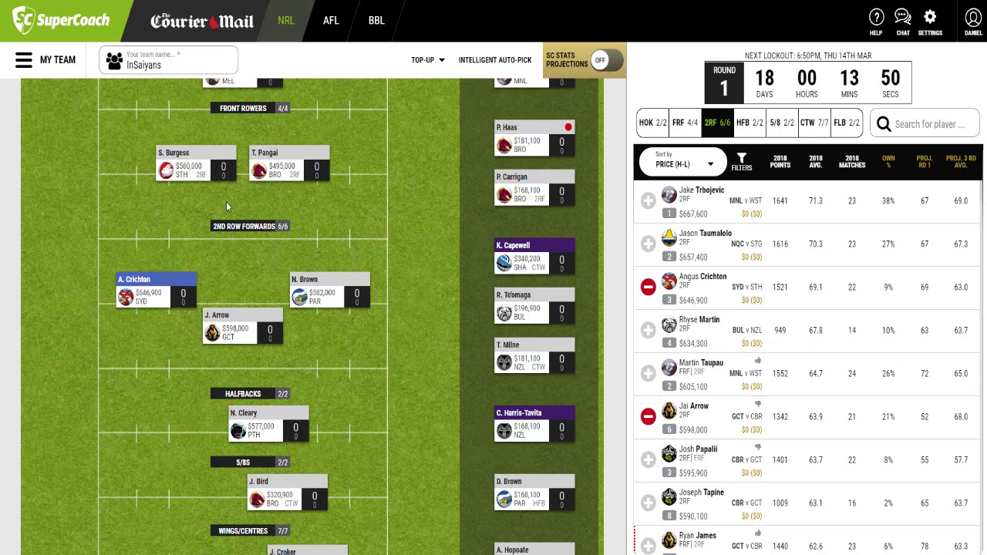
{"action": "mouse_move", "coordinate": [254, 171]}
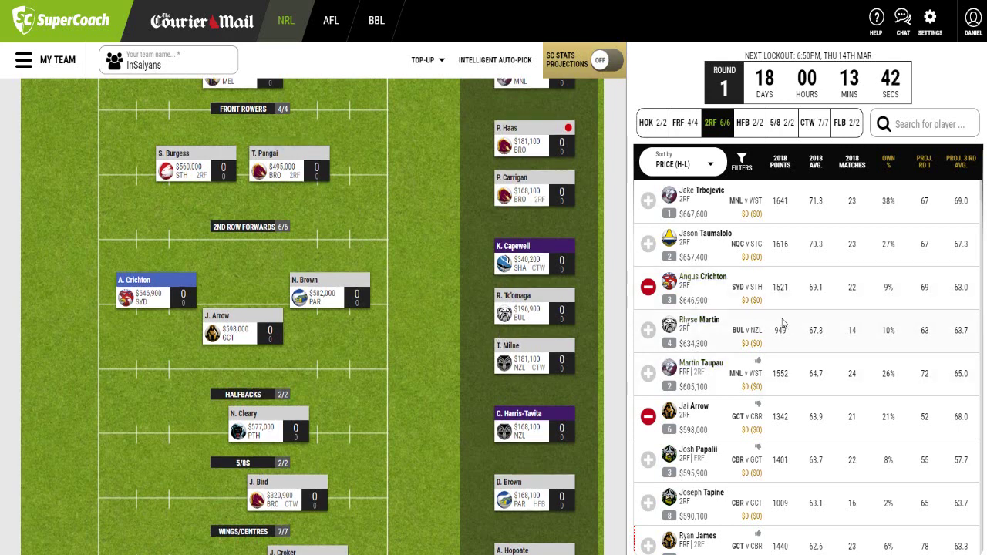
{"action": "scroll", "coordinate": [780, 325], "scroll_direction": "up", "scroll_amount": 1}
{"action": "scroll", "coordinate": [758, 337], "scroll_direction": "down", "scroll_amount": 1}
{"action": "scroll", "coordinate": [758, 337], "scroll_direction": "down", "scroll_amount": 3}
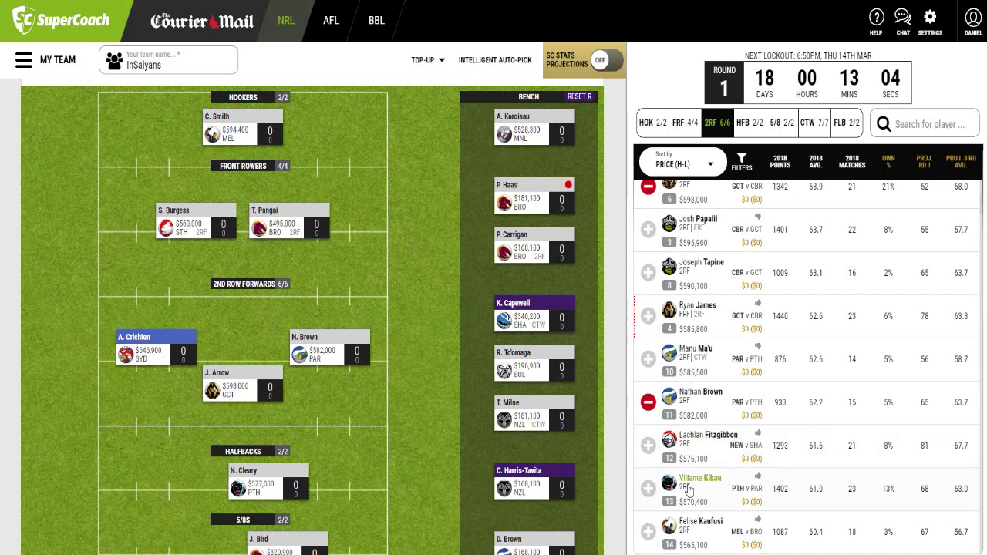
{"action": "mouse_move", "coordinate": [130, 345]}
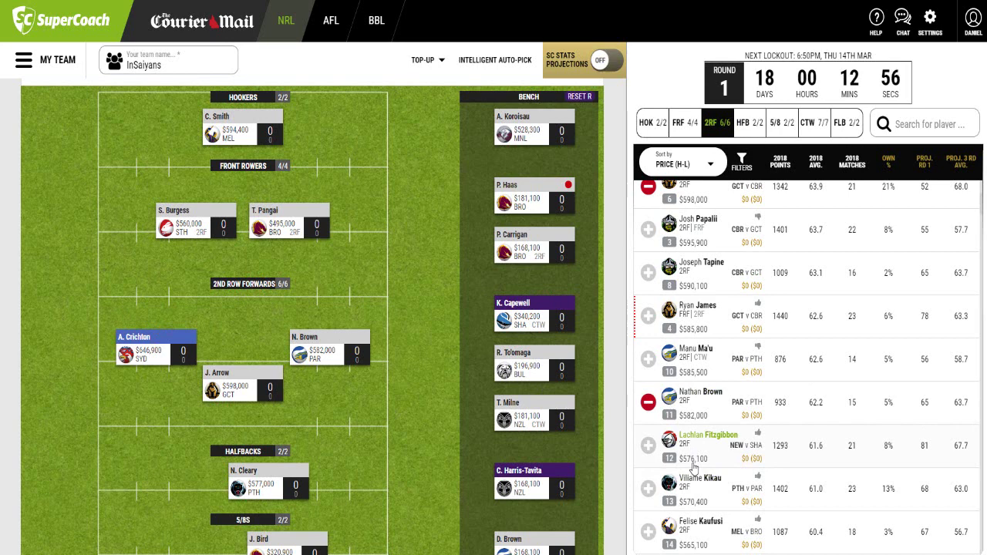
Step: Examine the prices, averages and ownership of the mid-priced second row forwards further down the list
{"action": "scroll", "coordinate": [715, 467], "scroll_direction": "down", "scroll_amount": 3}
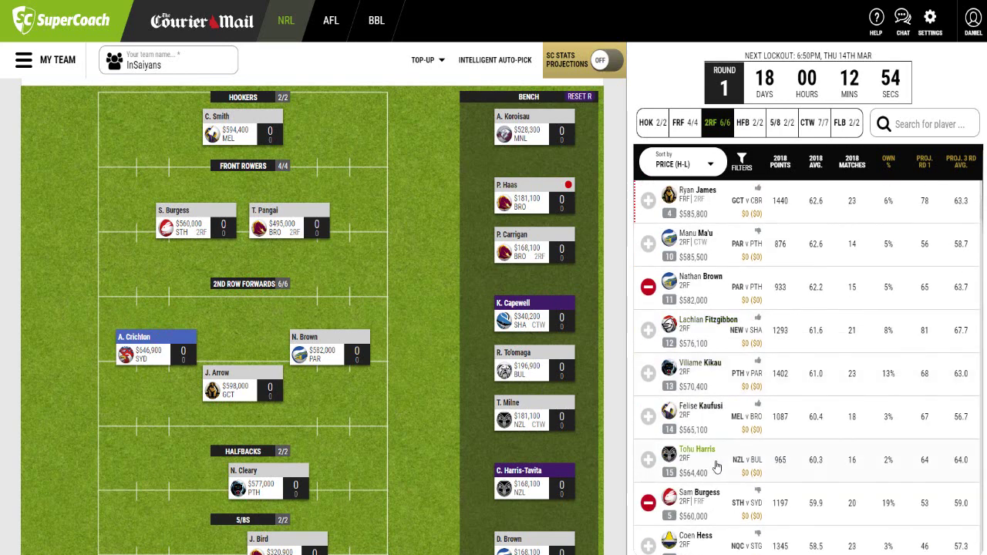
{"action": "scroll", "coordinate": [719, 458], "scroll_direction": "down", "scroll_amount": 1}
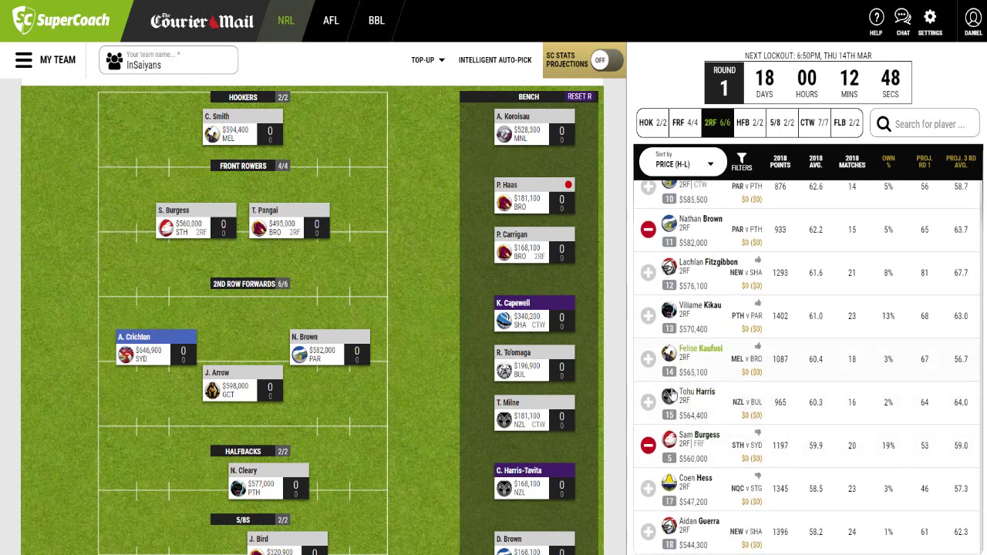
{"action": "scroll", "coordinate": [700, 415], "scroll_direction": "down", "scroll_amount": 3}
{"action": "scroll", "coordinate": [701, 415], "scroll_direction": "down", "scroll_amount": 1}
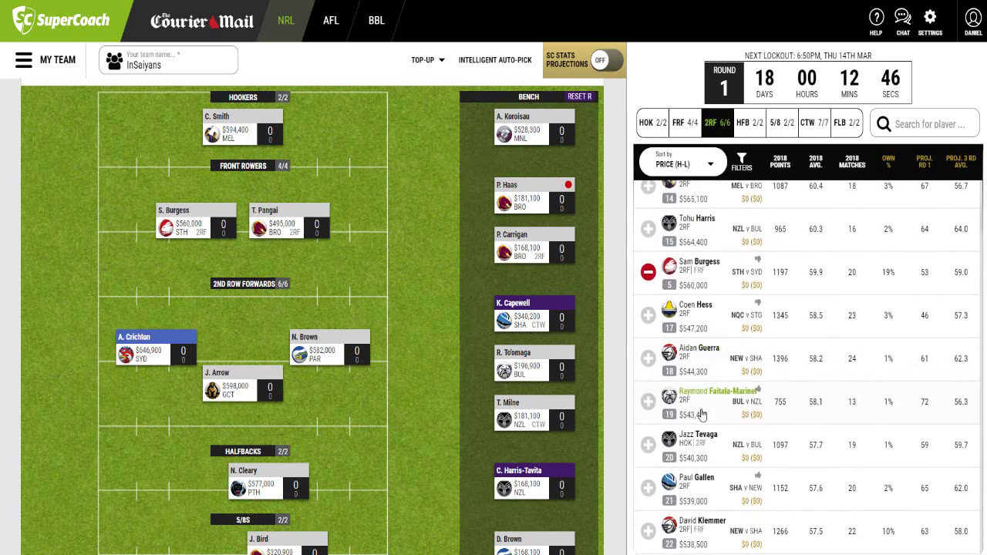
{"action": "scroll", "coordinate": [702, 415], "scroll_direction": "down", "scroll_amount": 3}
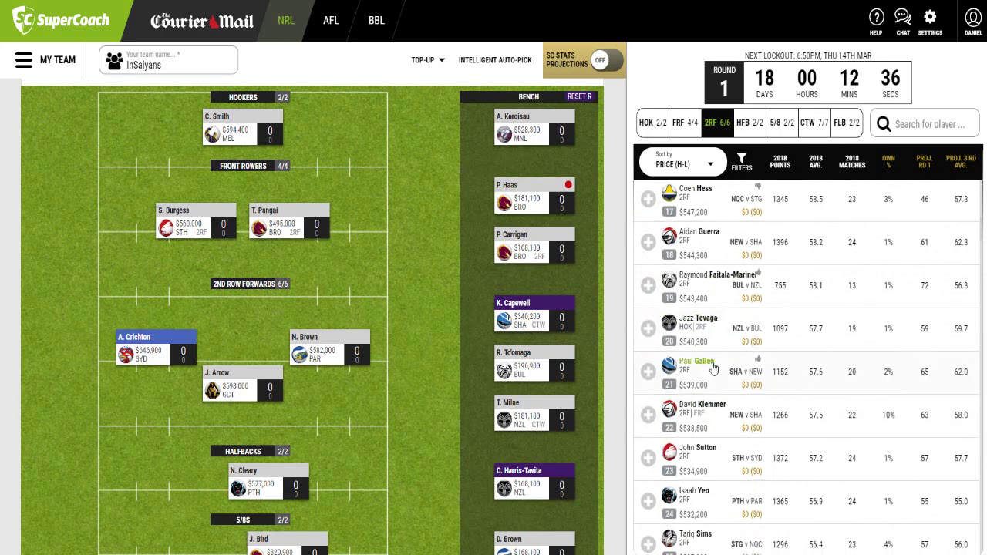
{"action": "scroll", "coordinate": [678, 370], "scroll_direction": "down", "scroll_amount": 2}
{"action": "scroll", "coordinate": [709, 370], "scroll_direction": "down", "scroll_amount": 3}
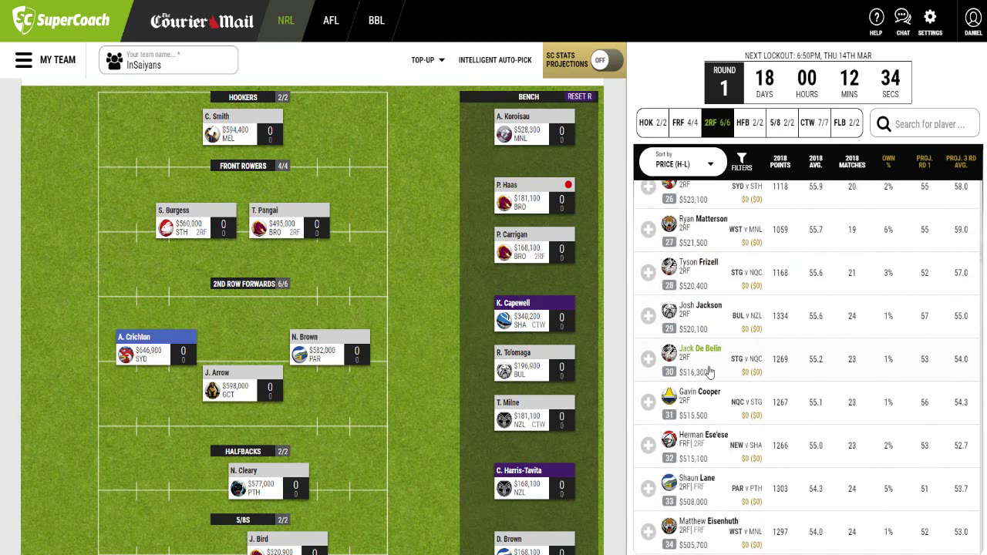
{"action": "scroll", "coordinate": [709, 352], "scroll_direction": "down", "scroll_amount": 3}
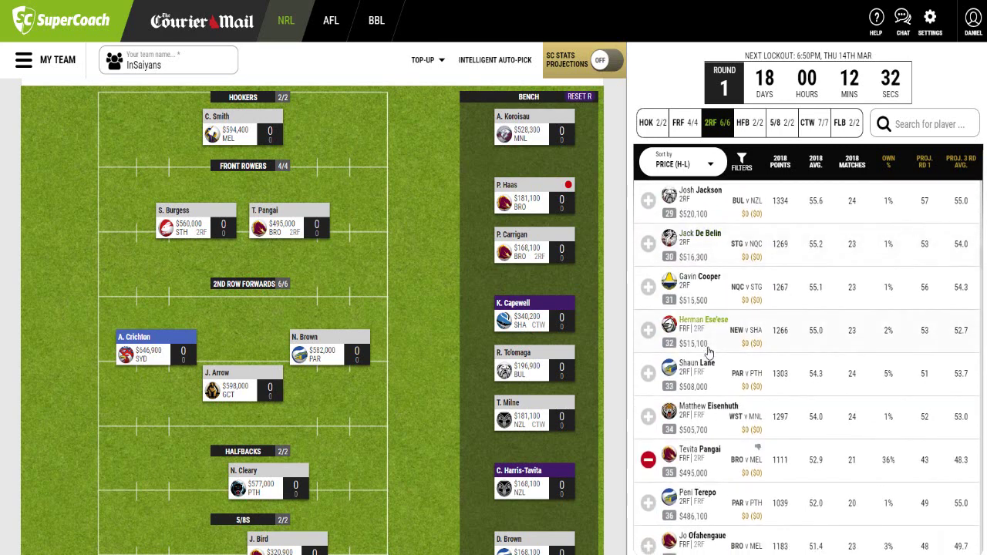
{"action": "scroll", "coordinate": [709, 351], "scroll_direction": "down", "scroll_amount": 1}
{"action": "scroll", "coordinate": [707, 352], "scroll_direction": "down", "scroll_amount": 4}
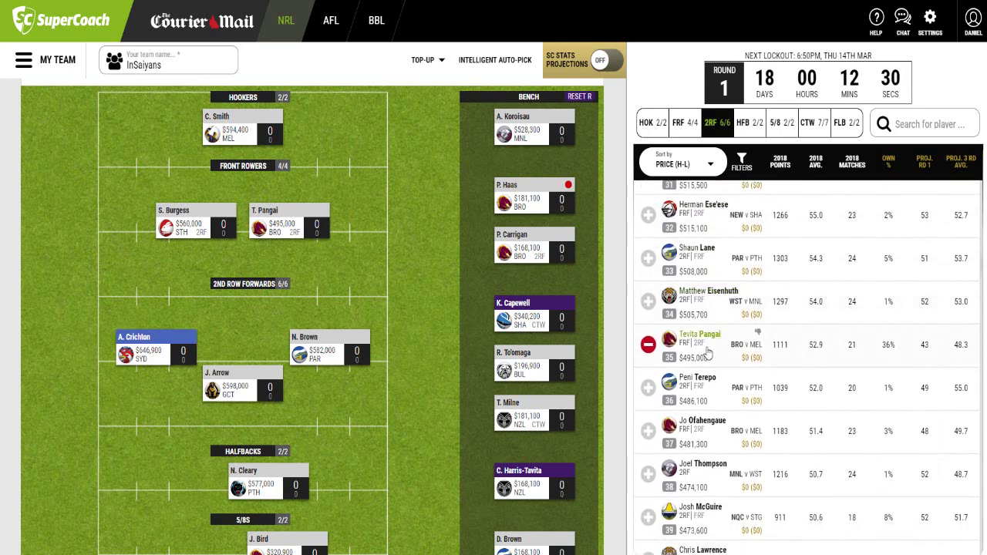
{"action": "scroll", "coordinate": [704, 355], "scroll_direction": "down", "scroll_amount": 6}
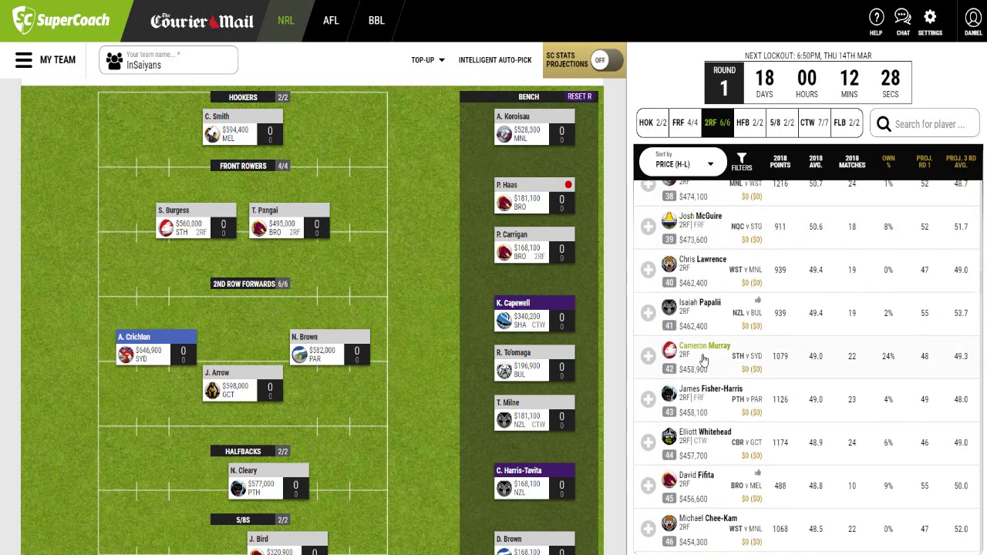
{"action": "scroll", "coordinate": [704, 355], "scroll_direction": "down", "scroll_amount": 5}
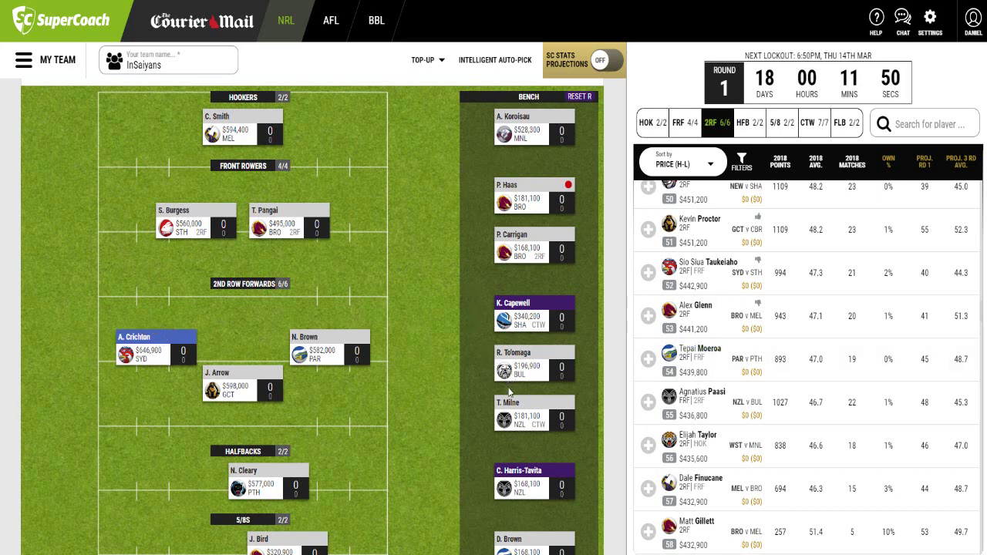
Step: Review bench second rowers R. To'omaga and T. Milne, and examine the cheaper second row forwards, including John Bateman and Kurt Capewell
{"action": "mouse_move", "coordinate": [507, 409]}
{"action": "mouse_move", "coordinate": [529, 349]}
{"action": "scroll", "coordinate": [730, 357], "scroll_direction": "down", "scroll_amount": 1}
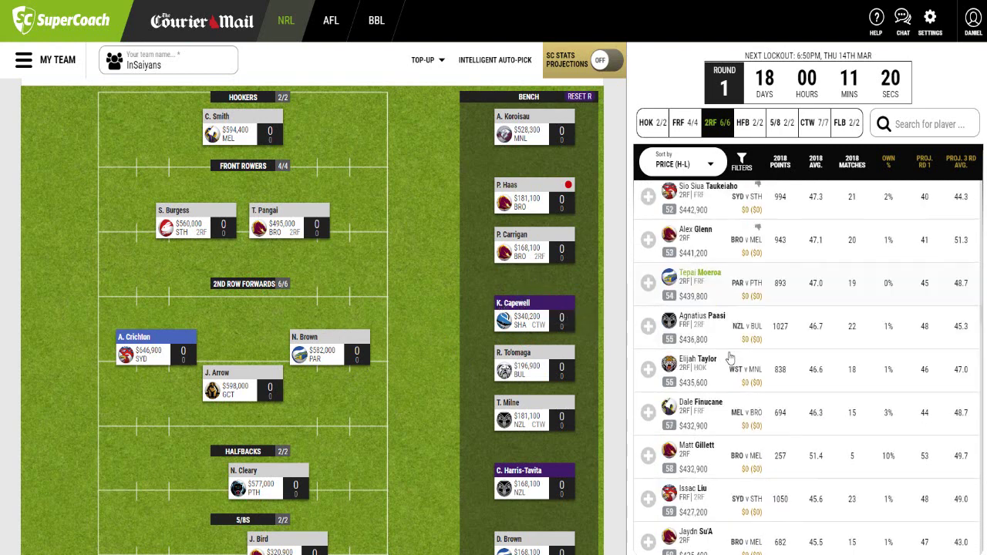
{"action": "scroll", "coordinate": [730, 357], "scroll_direction": "down", "scroll_amount": 2}
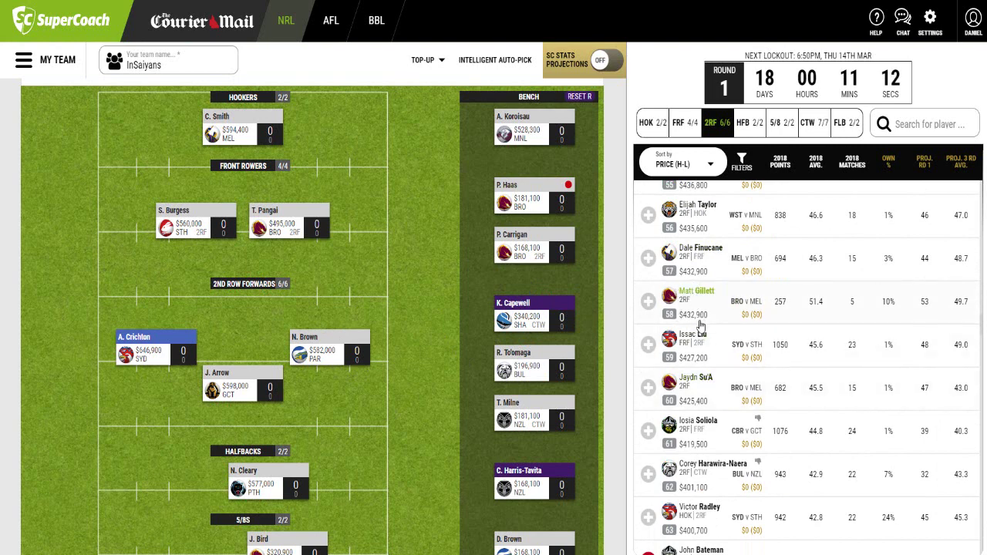
{"action": "scroll", "coordinate": [700, 326], "scroll_direction": "down", "scroll_amount": 1}
{"action": "scroll", "coordinate": [700, 325], "scroll_direction": "down", "scroll_amount": 4}
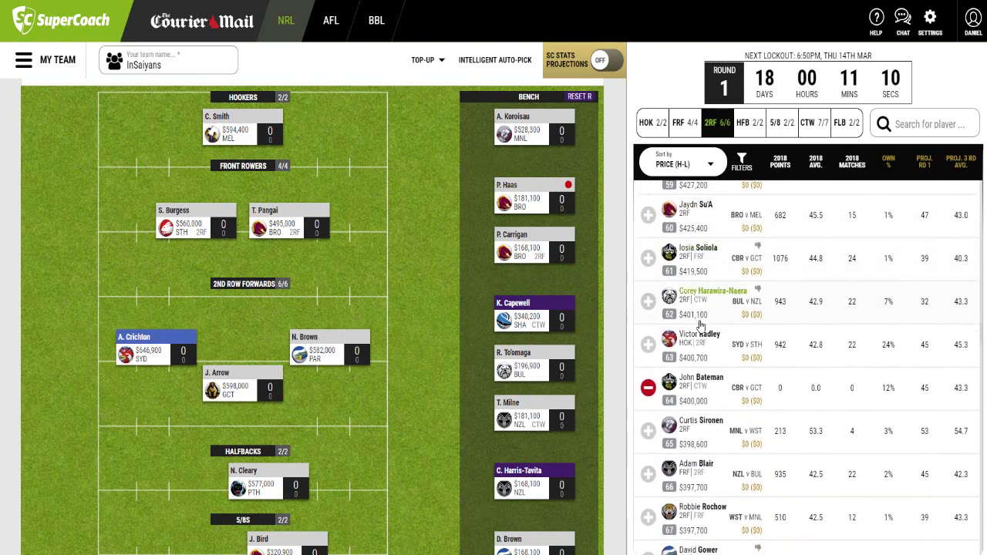
{"action": "scroll", "coordinate": [700, 325], "scroll_direction": "down", "scroll_amount": 4}
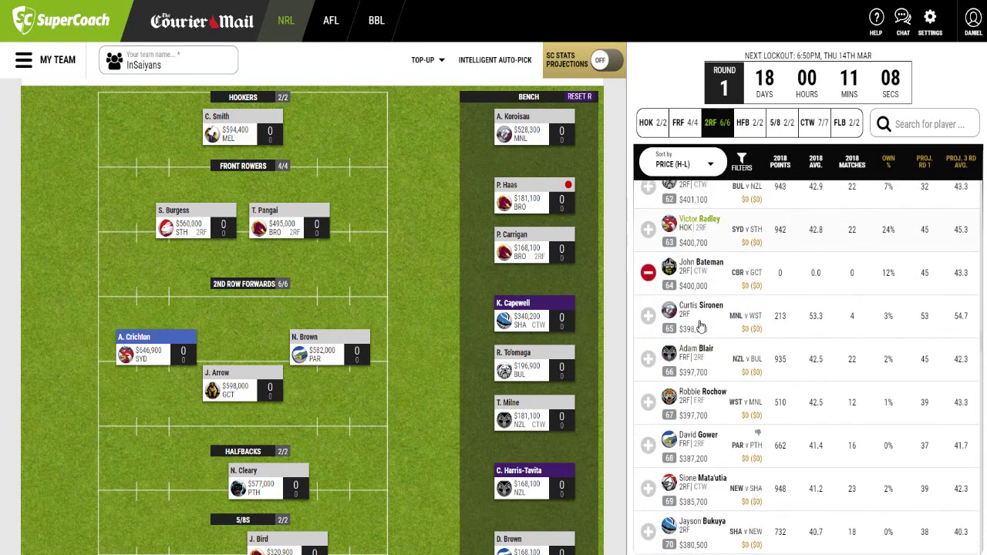
{"action": "scroll", "coordinate": [694, 425], "scroll_direction": "down", "scroll_amount": 11}
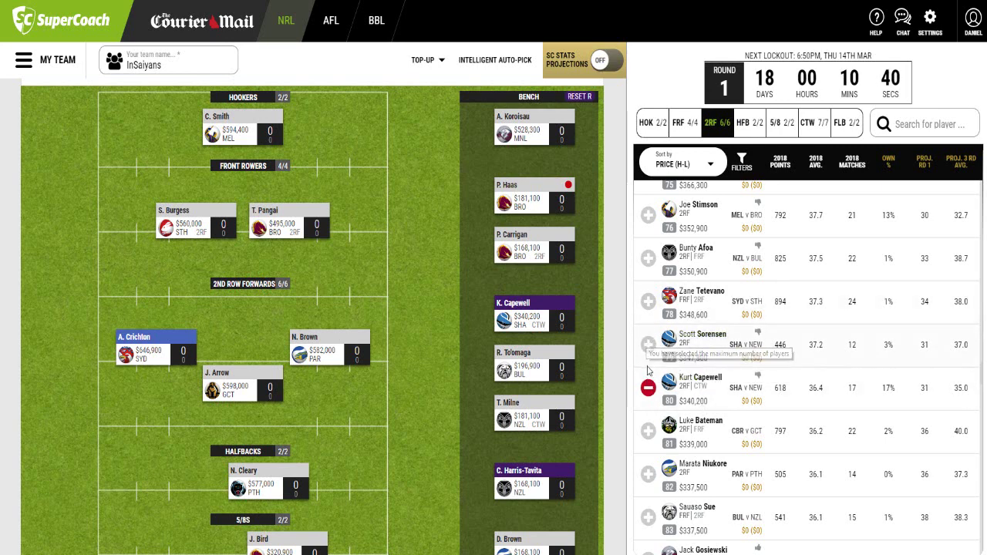
{"action": "scroll", "coordinate": [646, 355], "scroll_direction": "down", "scroll_amount": 2}
{"action": "scroll", "coordinate": [648, 376], "scroll_direction": "down", "scroll_amount": 5}
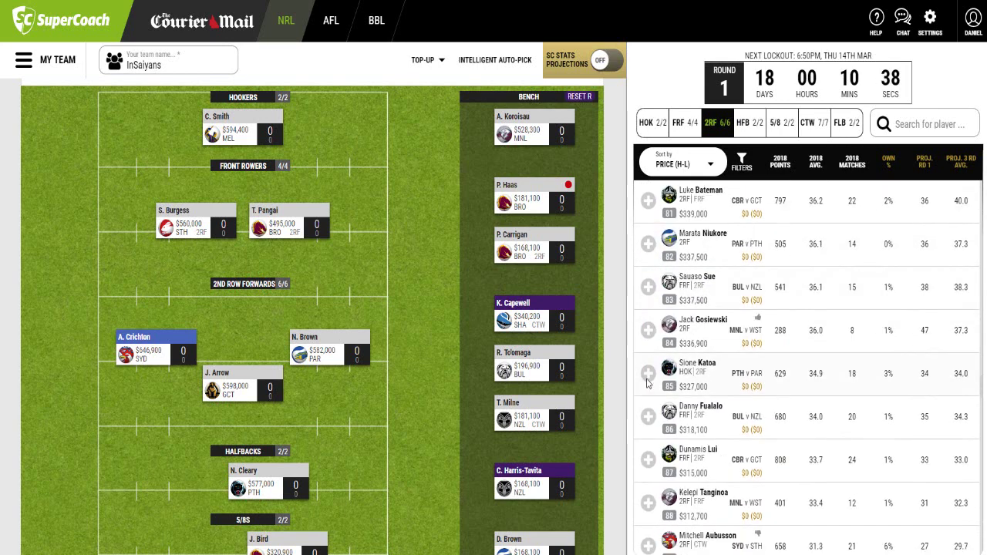
Step: Compare bench second rower K. Capewell with similarly priced second row forwards, including Scott Sorensen and Luke Bateman
{"action": "scroll", "coordinate": [649, 379], "scroll_direction": "down", "scroll_amount": 2}
{"action": "scroll", "coordinate": [649, 379], "scroll_direction": "up", "scroll_amount": 10}
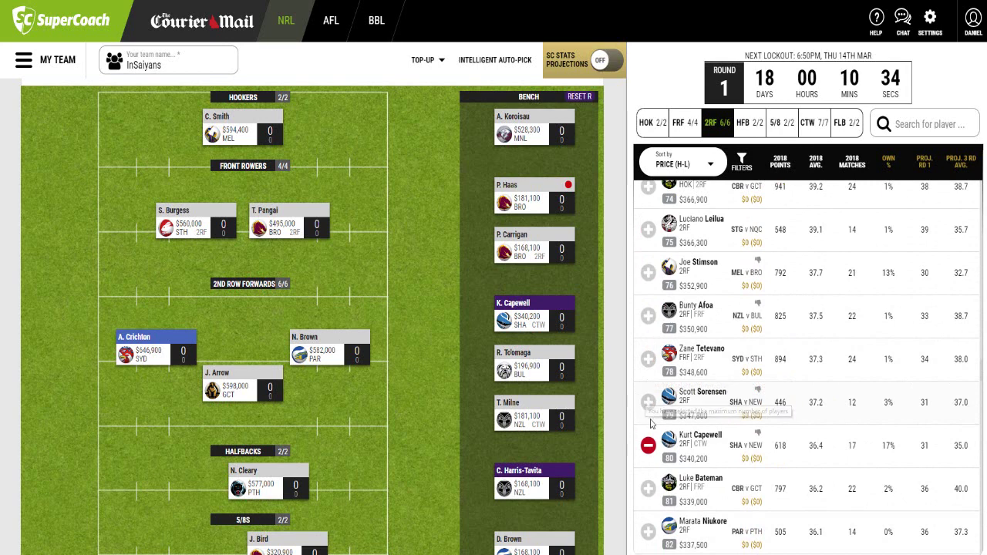
{"action": "mouse_move", "coordinate": [514, 307]}
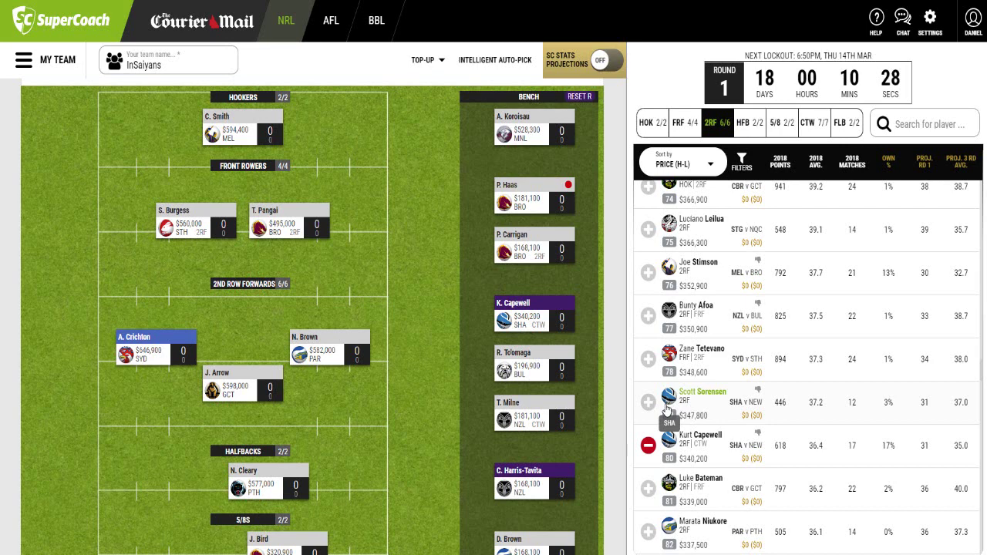
Step: List the halfbacks (HFB) from the highest price and compare them with selected halfbacks N. Cleary and C. Harris-Tavita
{"action": "scroll", "coordinate": [413, 353], "scroll_direction": "down", "scroll_amount": 2}
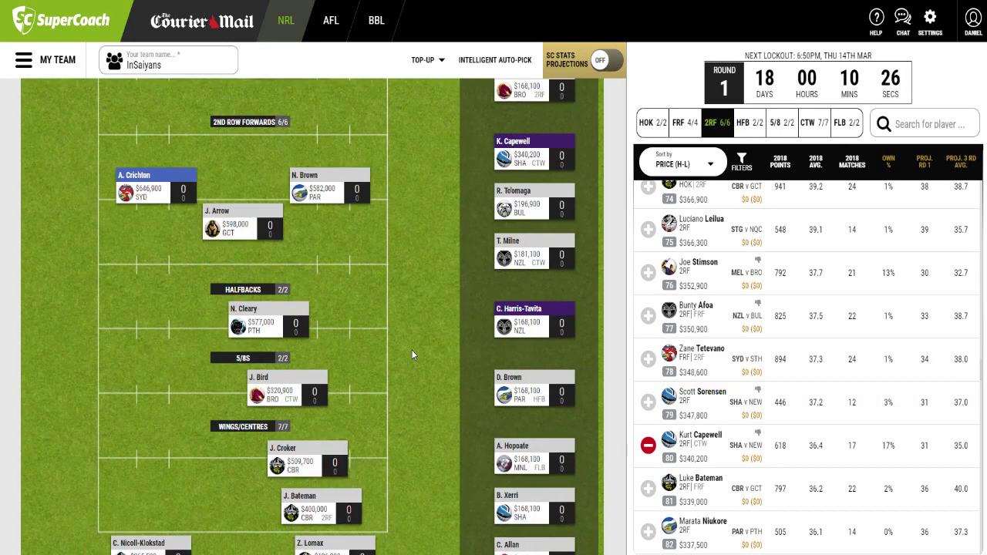
{"action": "scroll", "coordinate": [416, 353], "scroll_direction": "down", "scroll_amount": 2}
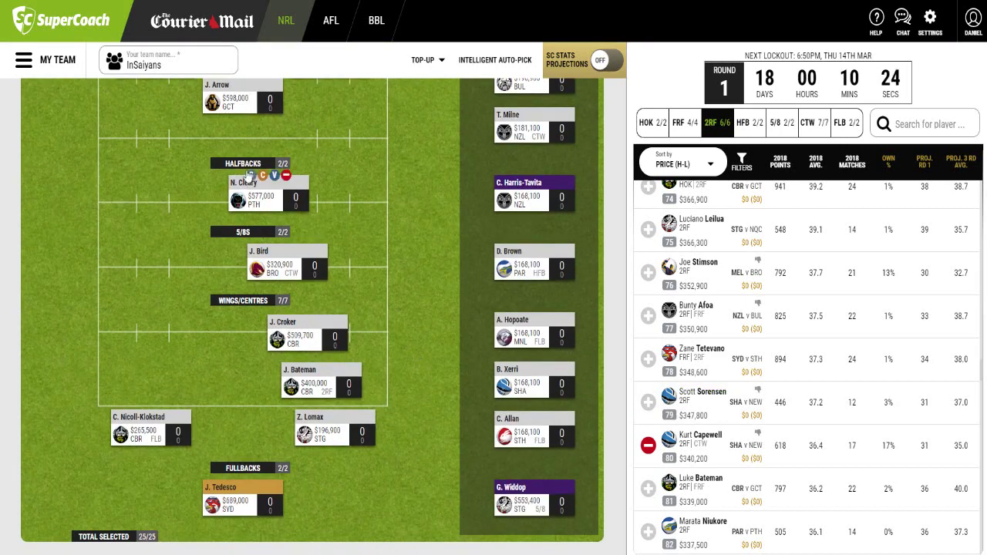
{"action": "left_click", "coordinate": [748, 125]}
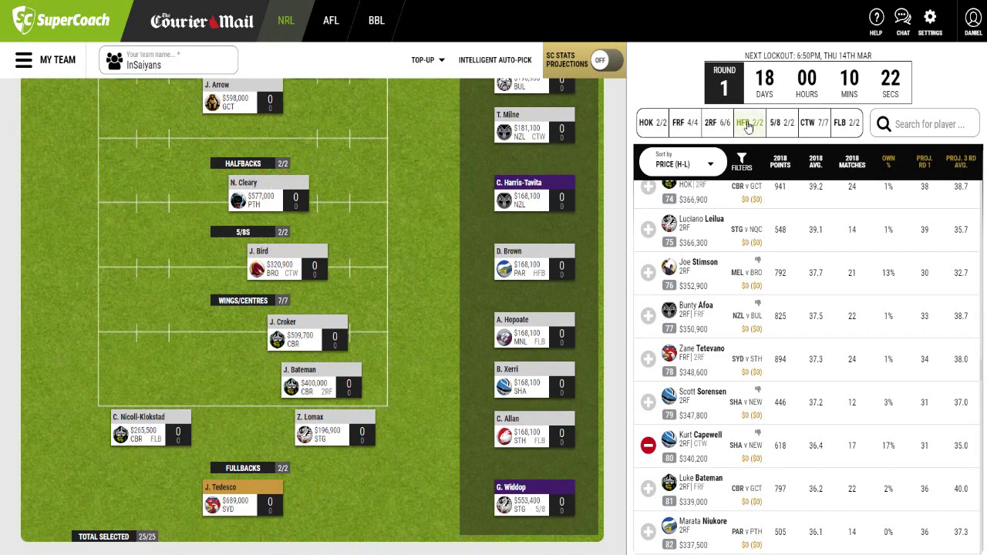
{"action": "scroll", "coordinate": [859, 326], "scroll_direction": "up", "scroll_amount": 5}
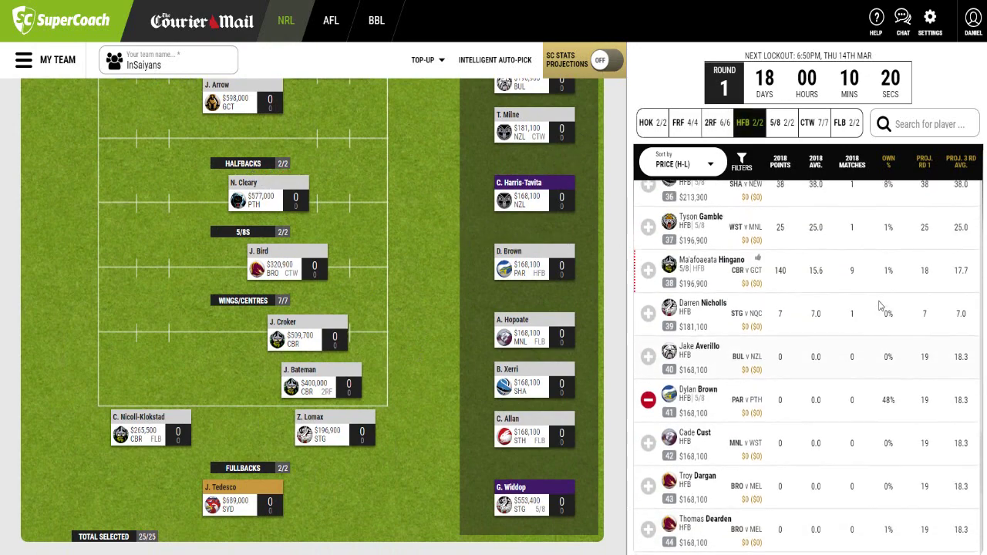
{"action": "scroll", "coordinate": [879, 301], "scroll_direction": "up", "scroll_amount": 15}
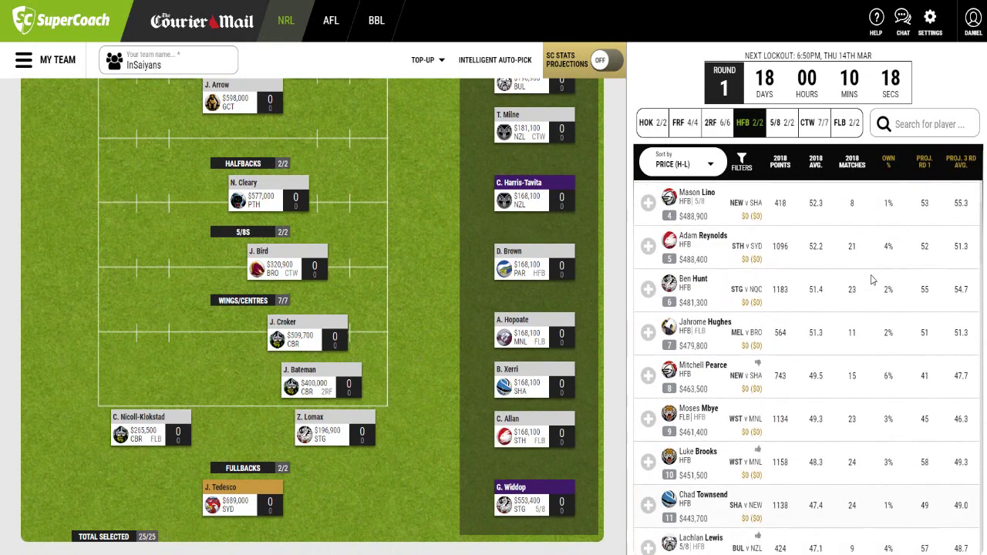
{"action": "scroll", "coordinate": [871, 280], "scroll_direction": "up", "scroll_amount": 3}
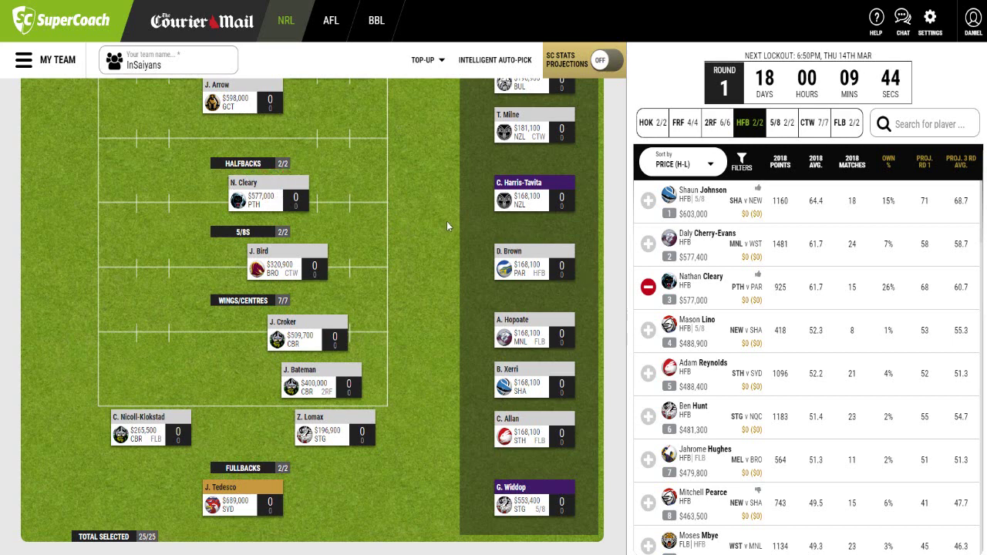
{"action": "mouse_move", "coordinate": [515, 194]}
Step: List the five-eighths (5/8) by price and compare the highest-priced options with selected players J. Bird and D. Brown
{"action": "mouse_move", "coordinate": [261, 256]}
{"action": "left_click", "coordinate": [782, 123]}
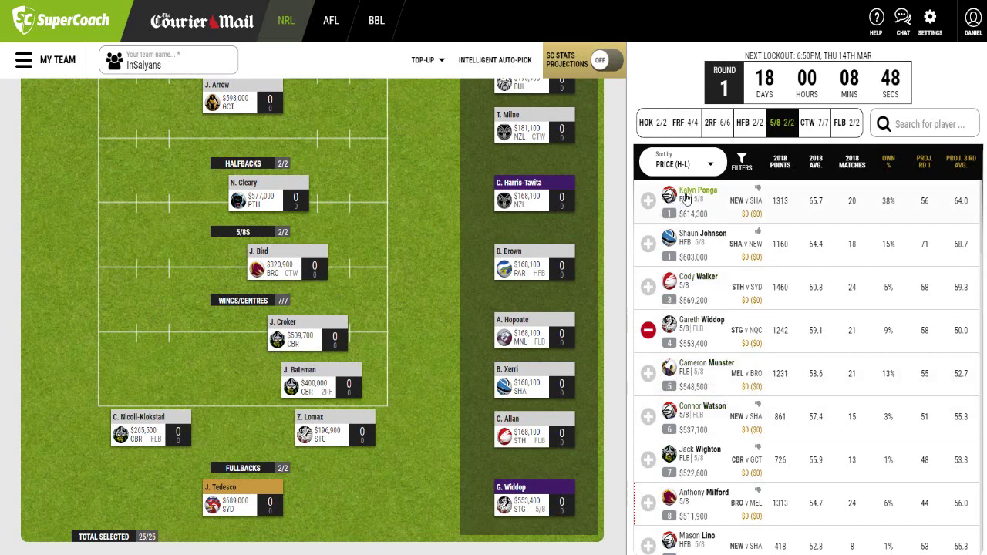
{"action": "mouse_move", "coordinate": [260, 257]}
{"action": "mouse_move", "coordinate": [509, 259]}
{"action": "mouse_move", "coordinate": [302, 378]}
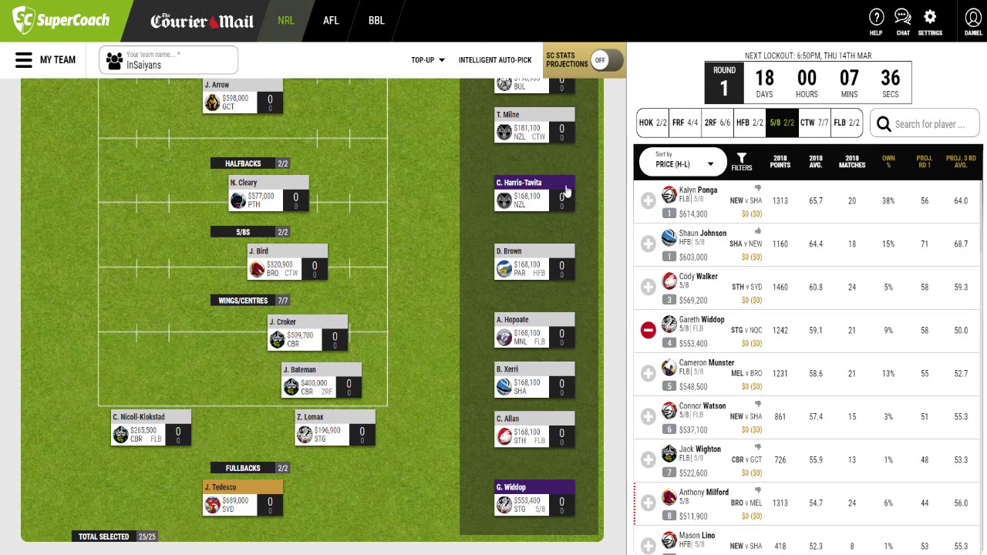
Step: List the centres and wingers (CTW) by price and examine the stats of the most expensive options, from Blake Ferguson to Jarrod Croker
{"action": "left_click", "coordinate": [813, 123]}
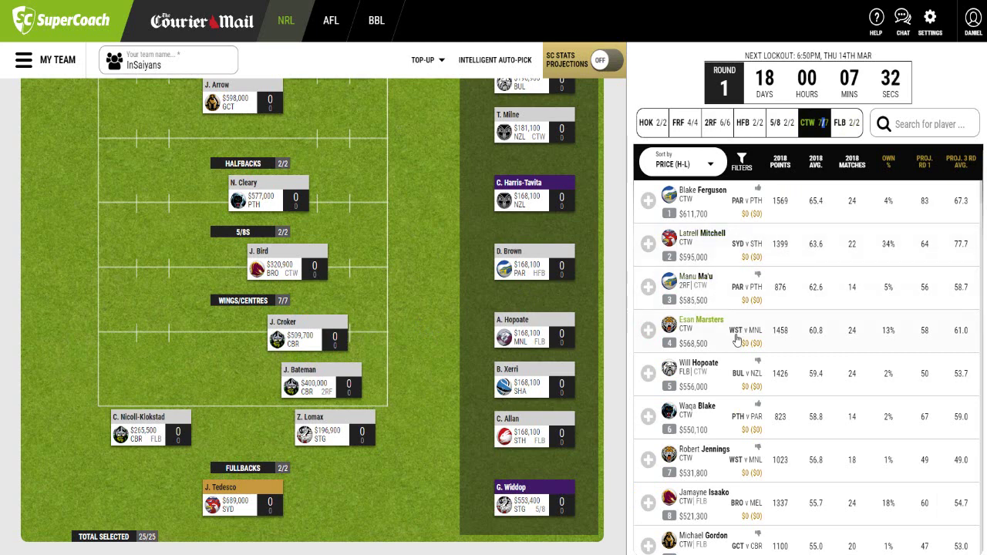
{"action": "scroll", "coordinate": [740, 353], "scroll_direction": "down", "scroll_amount": 3}
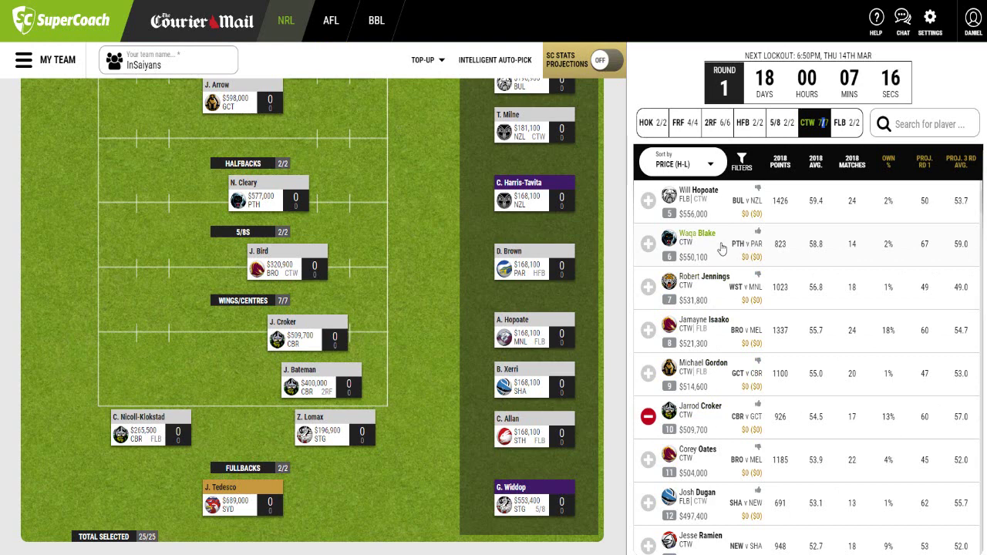
{"action": "scroll", "coordinate": [719, 225], "scroll_direction": "up", "scroll_amount": 1}
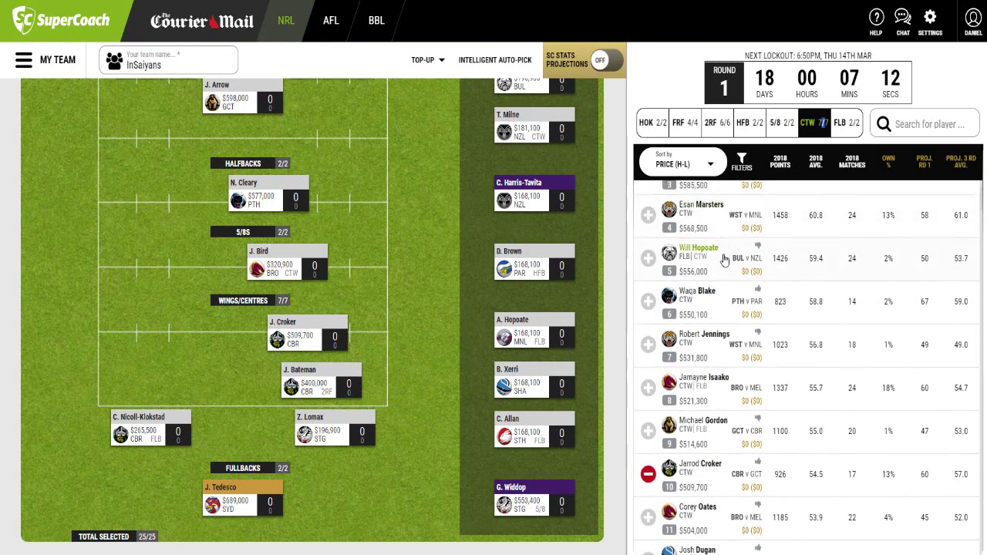
{"action": "scroll", "coordinate": [721, 262], "scroll_direction": "up", "scroll_amount": 1}
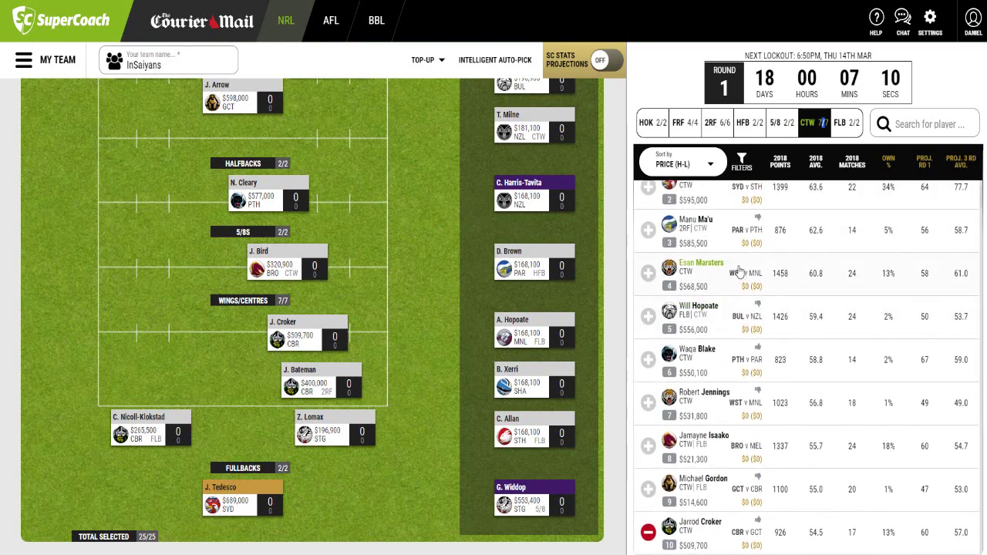
{"action": "scroll", "coordinate": [733, 277], "scroll_direction": "up", "scroll_amount": 1}
{"action": "scroll", "coordinate": [707, 302], "scroll_direction": "down", "scroll_amount": 1}
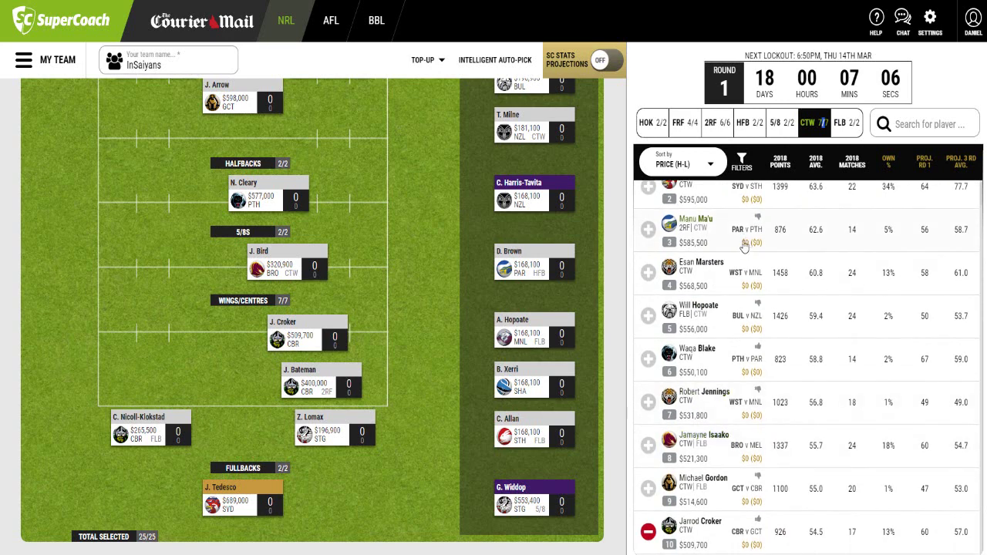
{"action": "scroll", "coordinate": [771, 254], "scroll_direction": "up", "scroll_amount": 3}
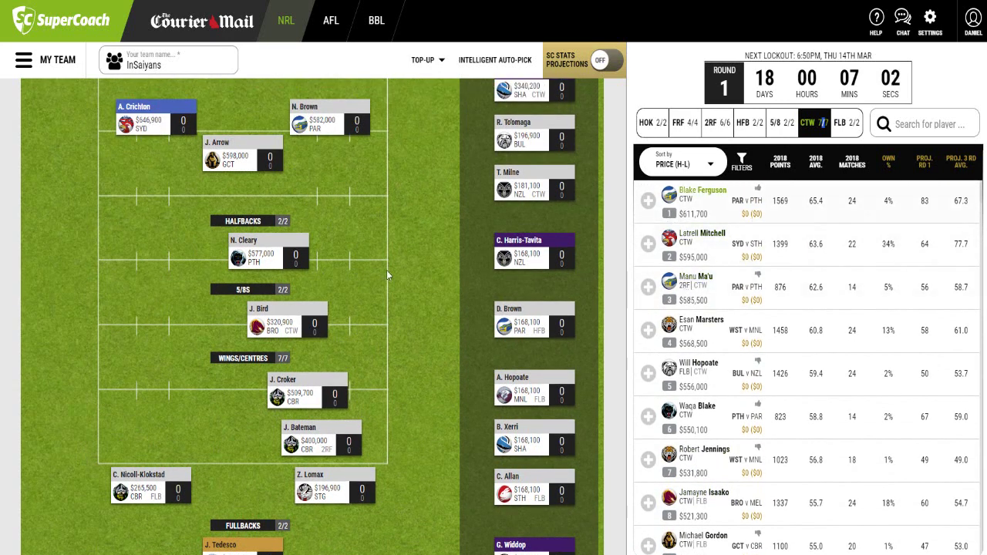
Step: Review the selected wingers and centres on the team sheet, including Z. Lomax, C. Nicoll-Klokstad, J. Croker, J. Bateman and bench player B. Xerri
{"action": "scroll", "coordinate": [751, 277], "scroll_direction": "down", "scroll_amount": 1}
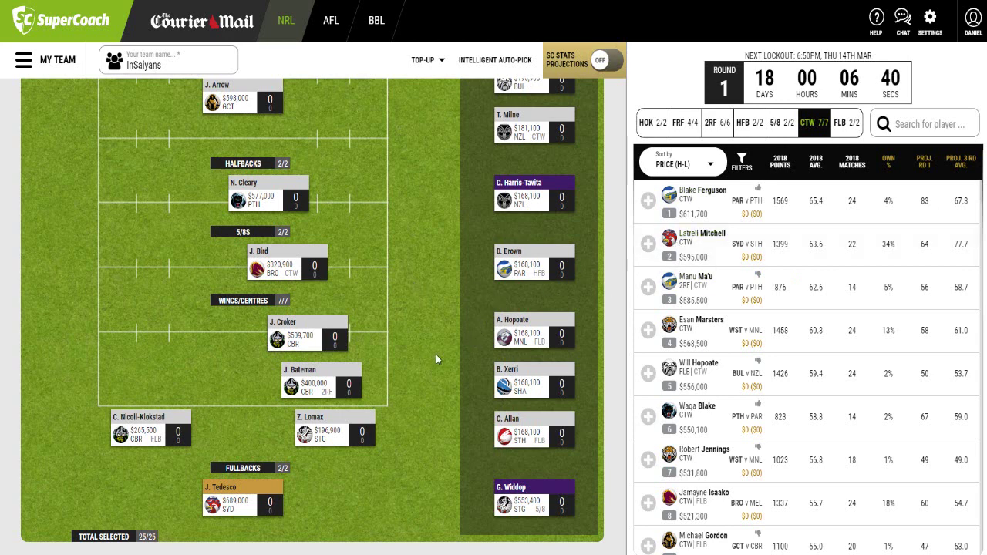
{"action": "mouse_move", "coordinate": [312, 425]}
{"action": "mouse_move", "coordinate": [131, 424]}
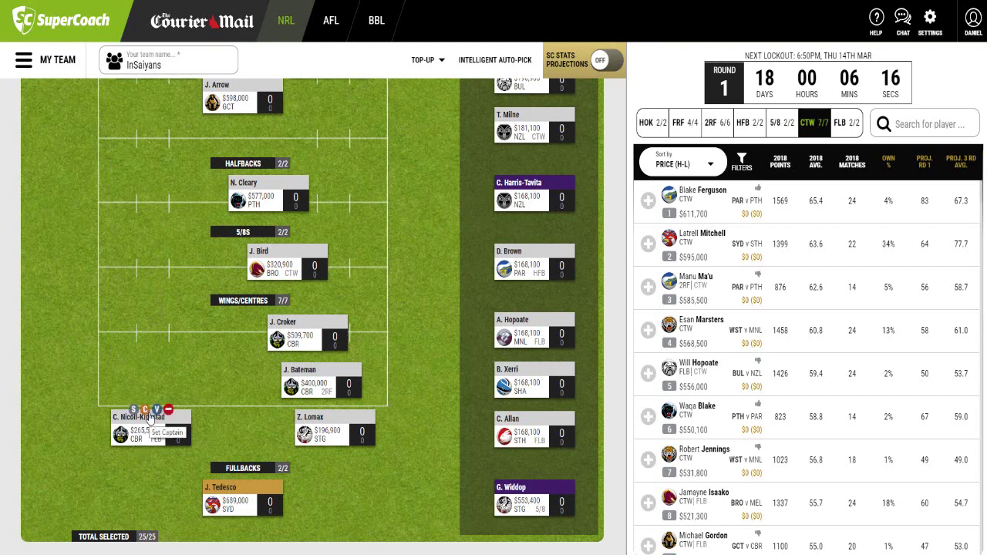
{"action": "mouse_move", "coordinate": [298, 330]}
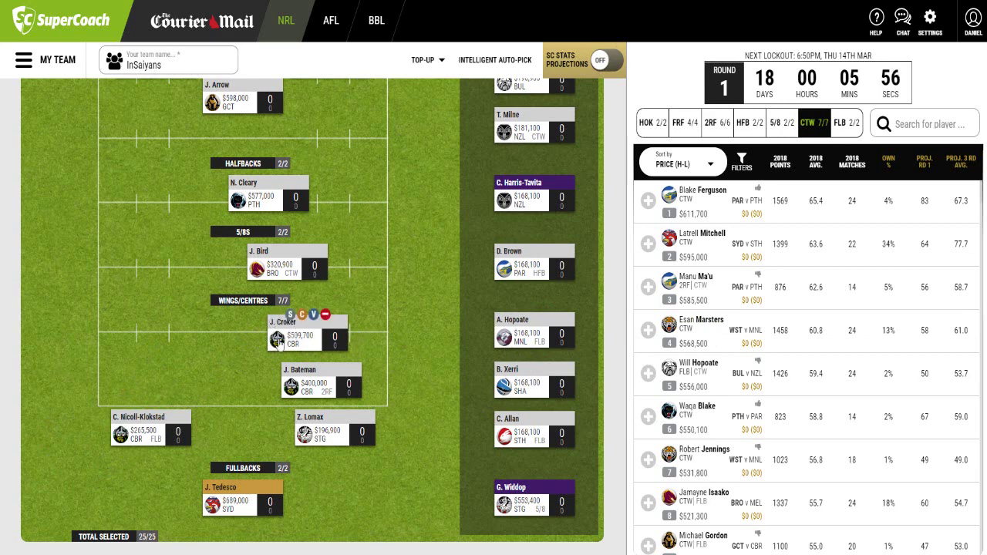
{"action": "mouse_move", "coordinate": [333, 373]}
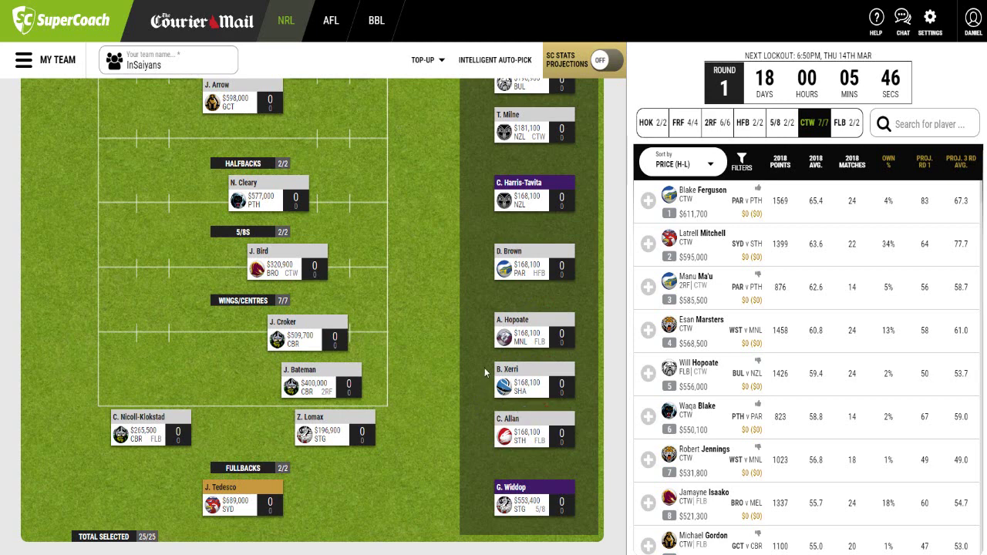
{"action": "mouse_move", "coordinate": [503, 372]}
Step: List the fullbacks (FLB) by price and compare the highest-priced options with selected fullbacks J. Tedesco and G. Widdop
{"action": "left_click", "coordinate": [851, 130]}
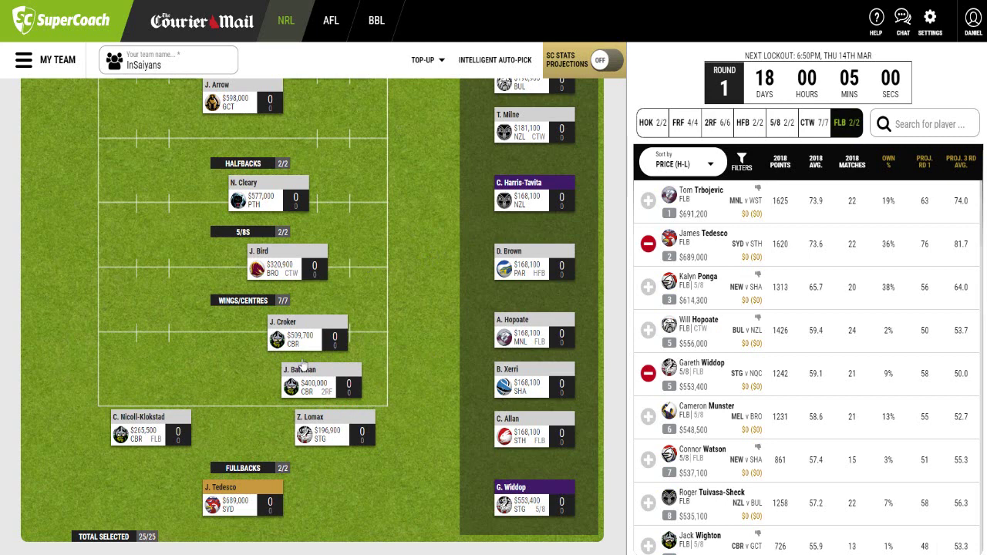
{"action": "mouse_move", "coordinate": [234, 501]}
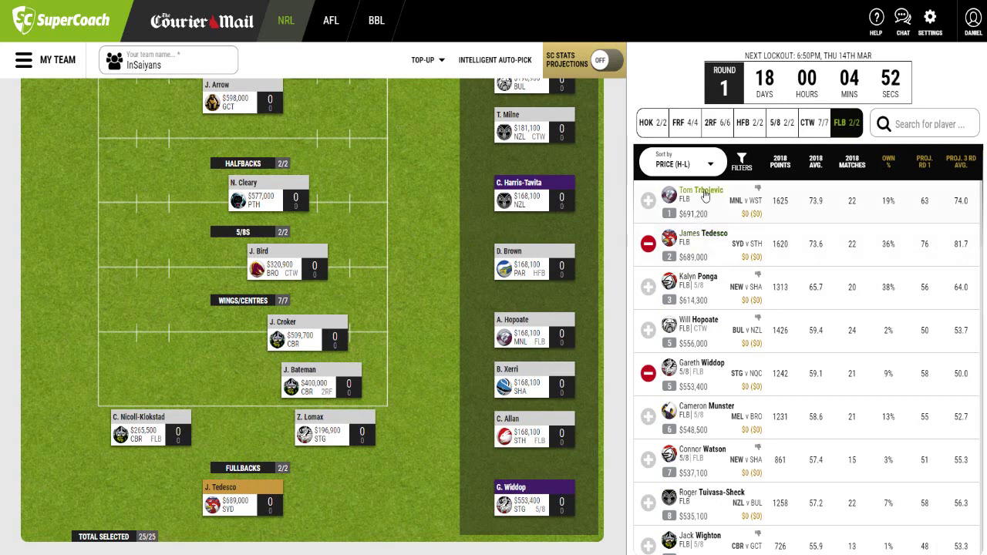
{"action": "mouse_move", "coordinate": [524, 497]}
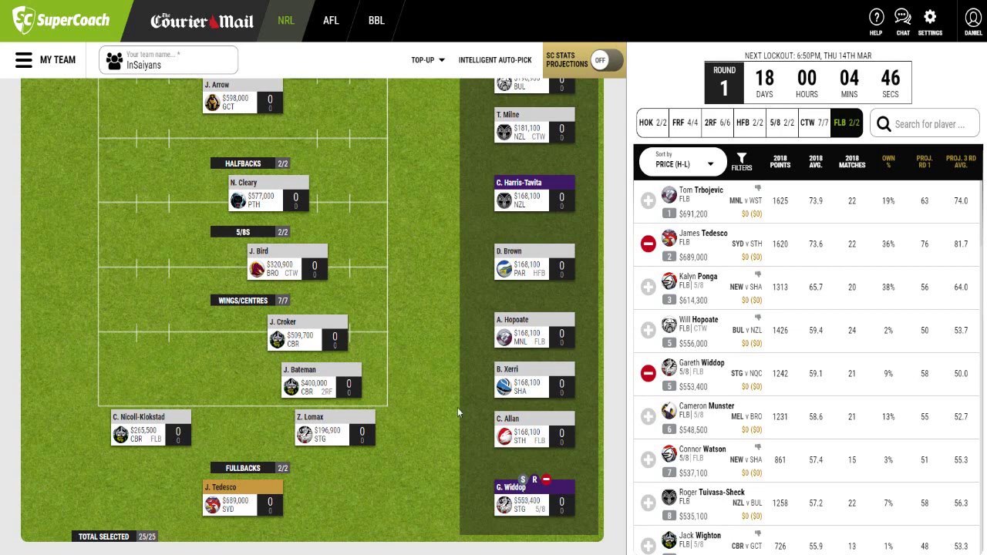
{"action": "mouse_move", "coordinate": [272, 262]}
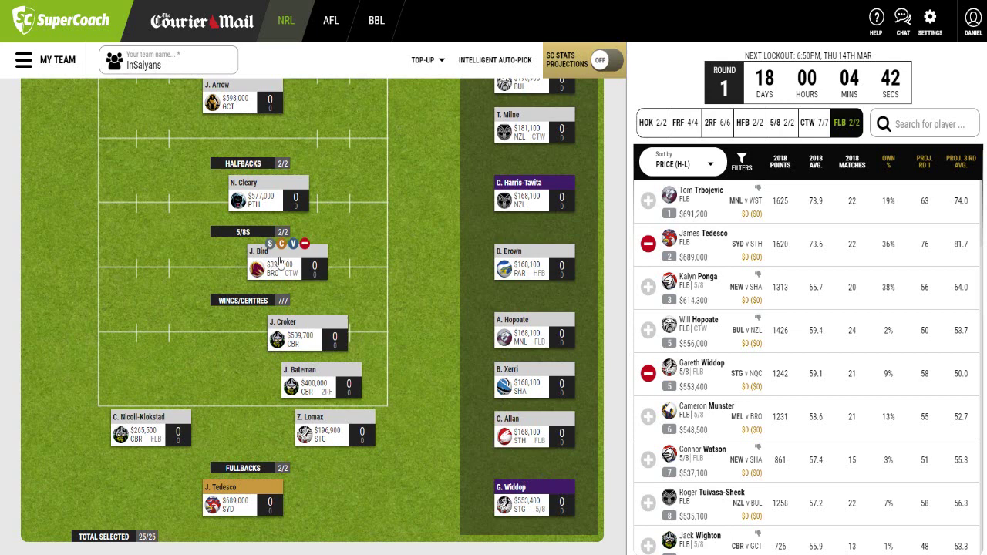
{"action": "mouse_move", "coordinate": [526, 516]}
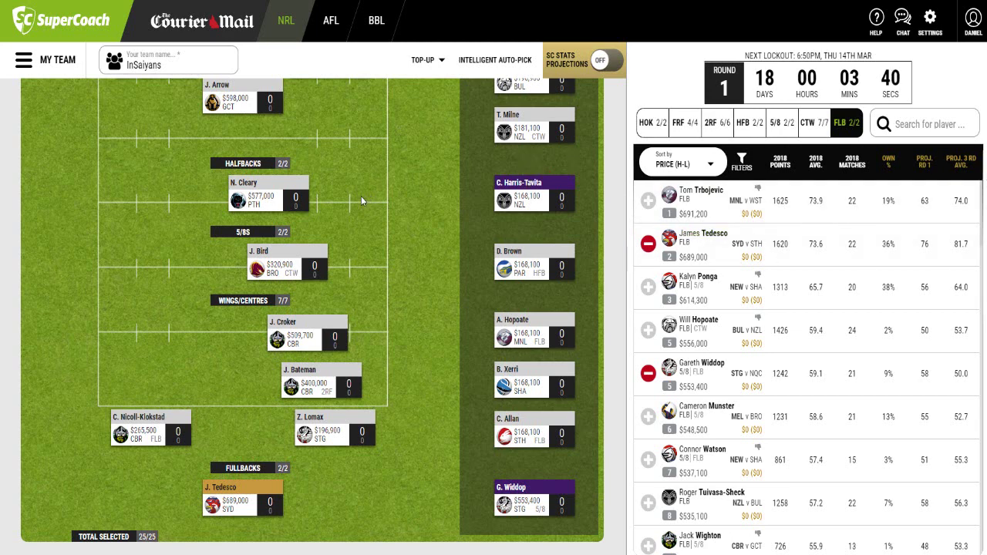
Step: Review the upper part of the team sheet again and check the remaining salary and total players selected
{"action": "scroll", "coordinate": [371, 251], "scroll_direction": "up", "scroll_amount": 4}
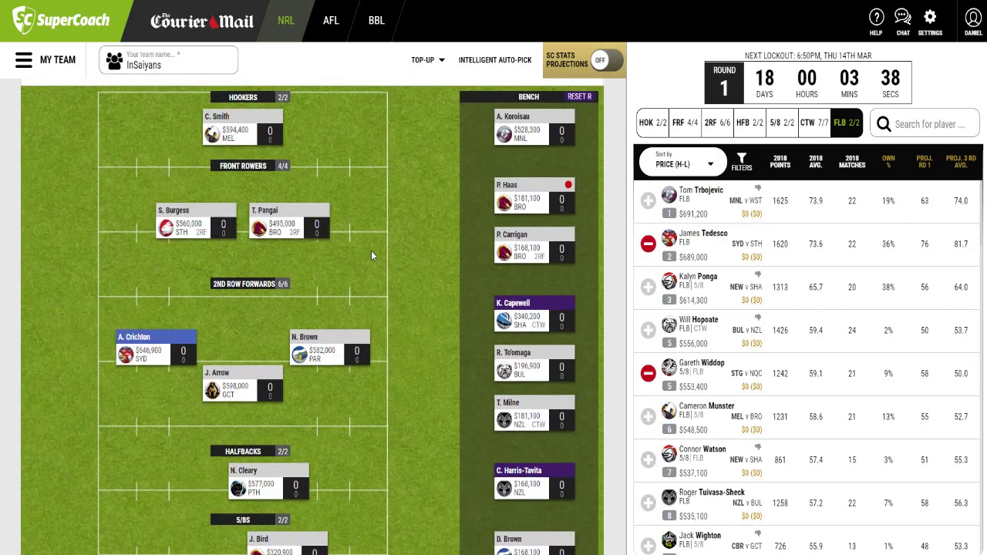
{"action": "scroll", "coordinate": [372, 249], "scroll_direction": "up", "scroll_amount": 1}
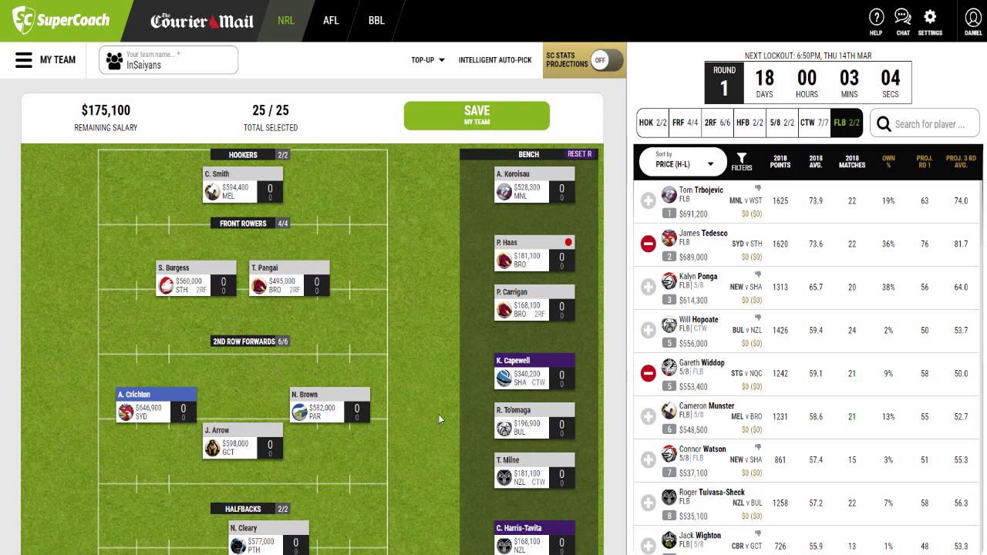
{"action": "left_click", "coordinate": [447, 554]}
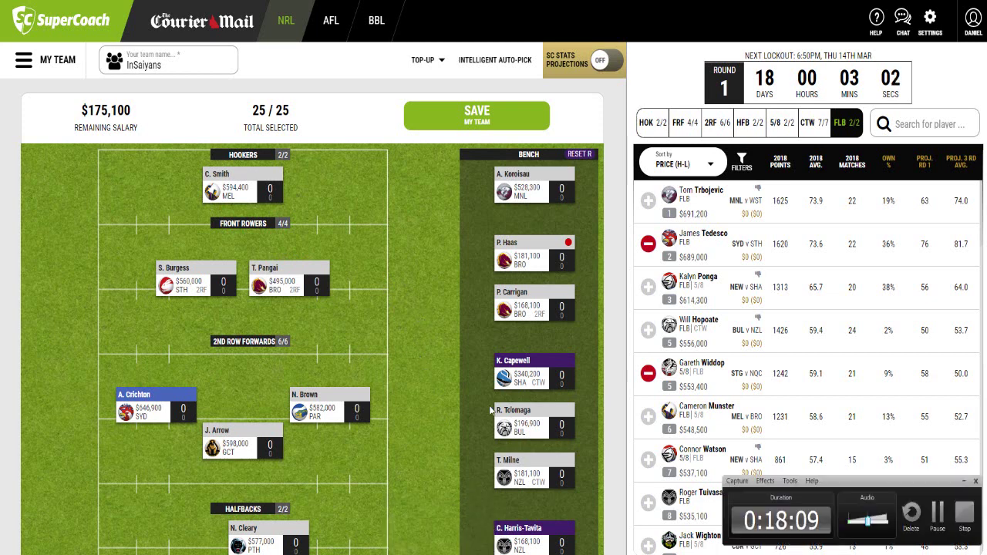